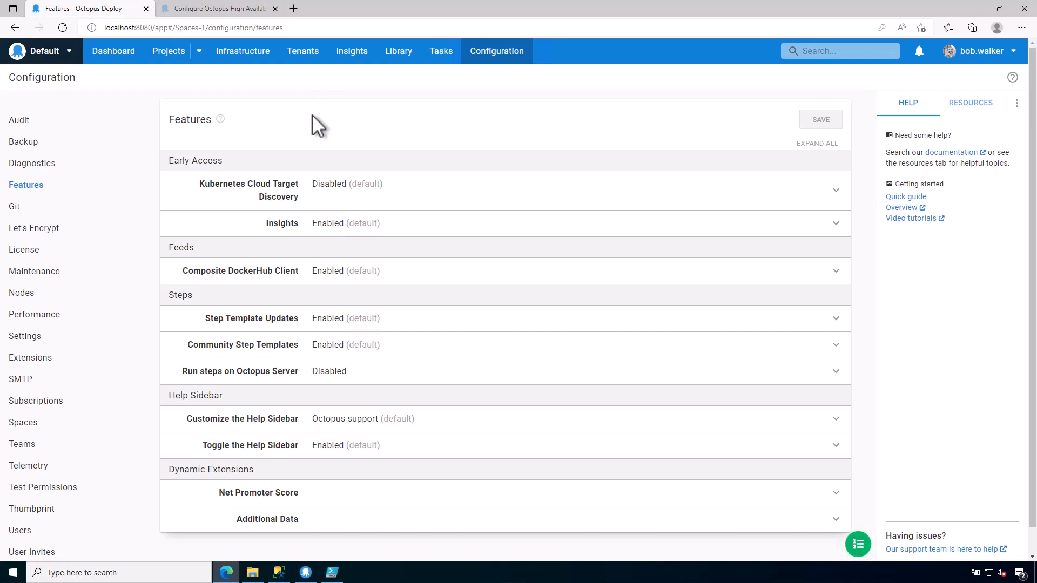
- On the Nodes configuration page, drain the OCTOPUSDEMOVM node and disable the node drain again
left_click(58, 302)
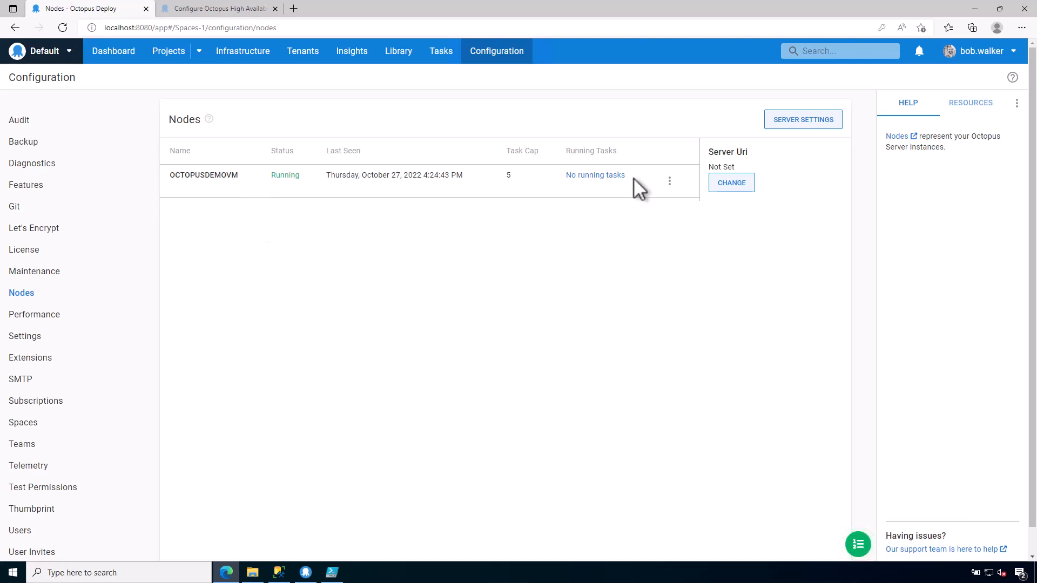
left_click(670, 183)
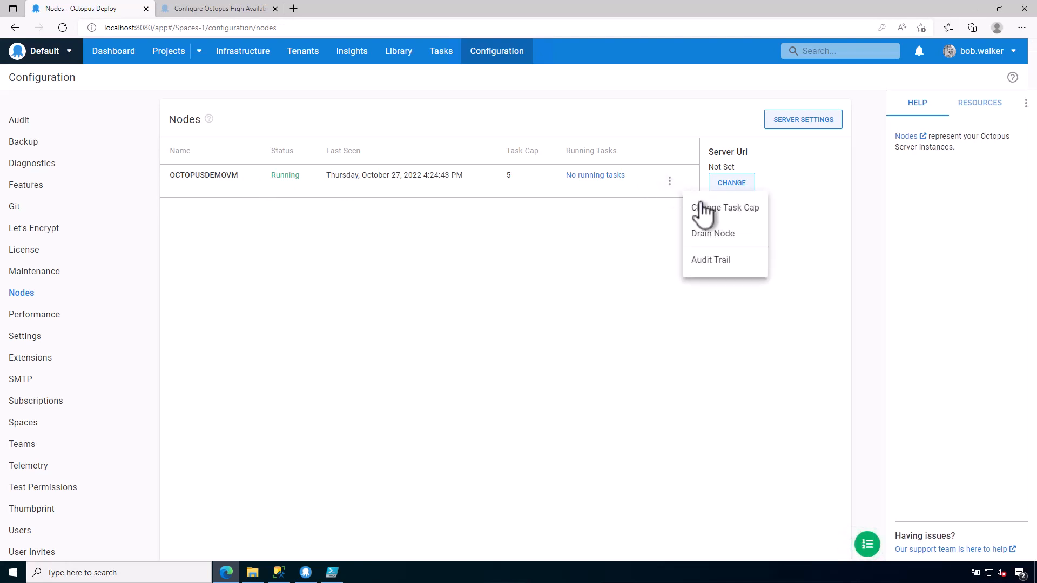
left_click(702, 234)
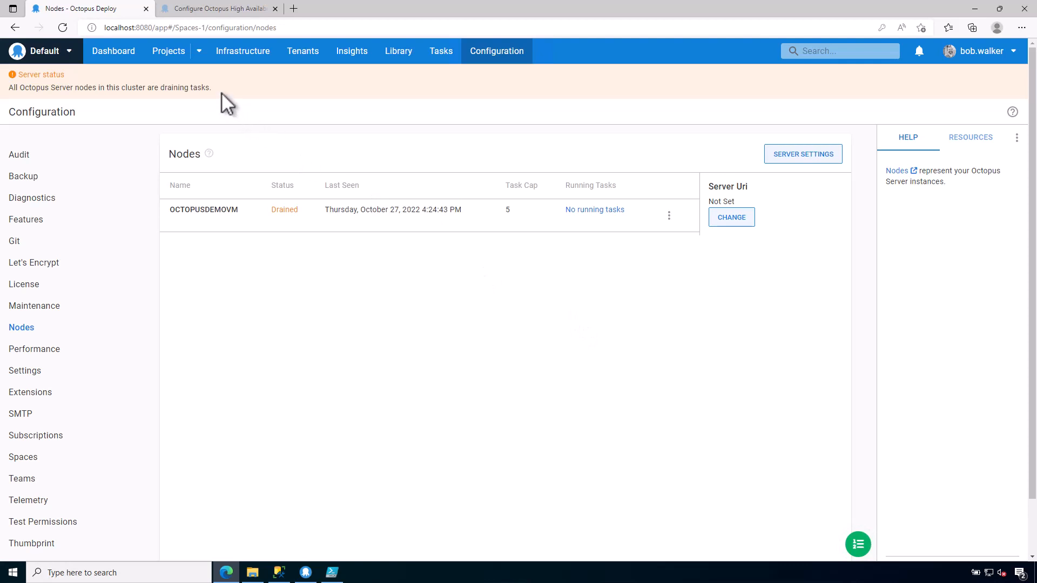
left_click_drag(215, 88, 8, 87)
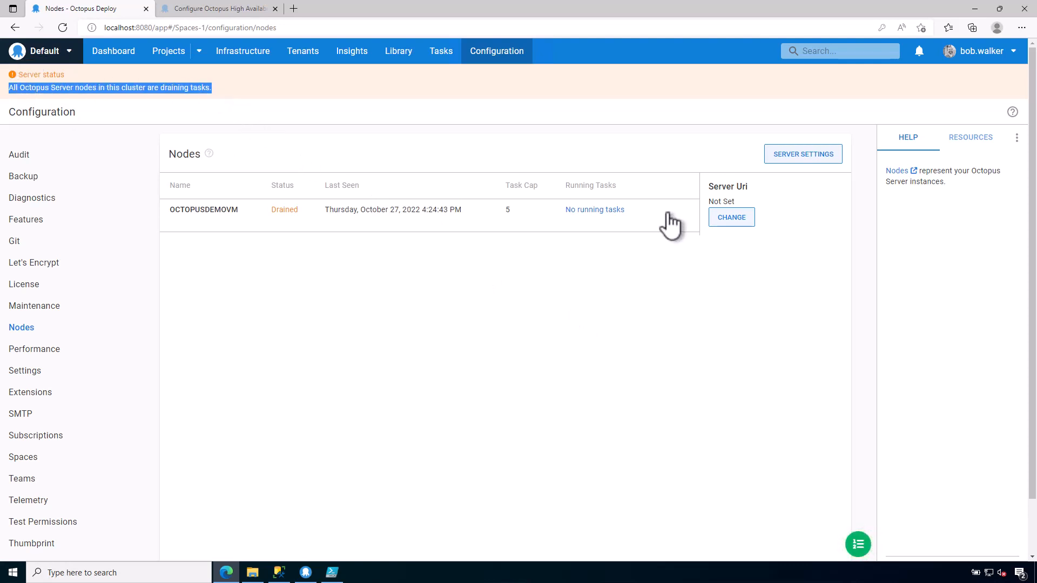
left_click(669, 215)
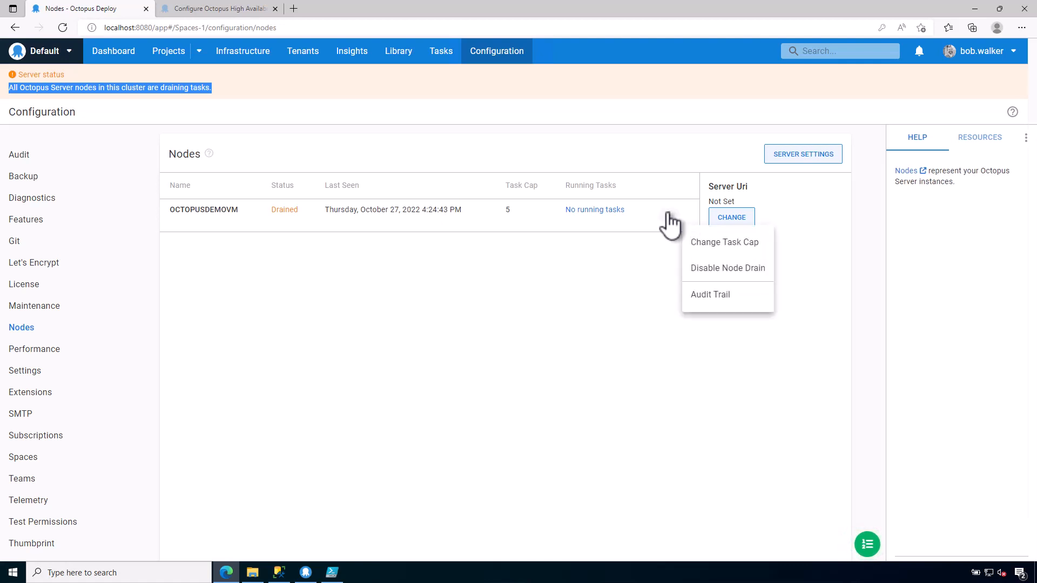
left_click(709, 273)
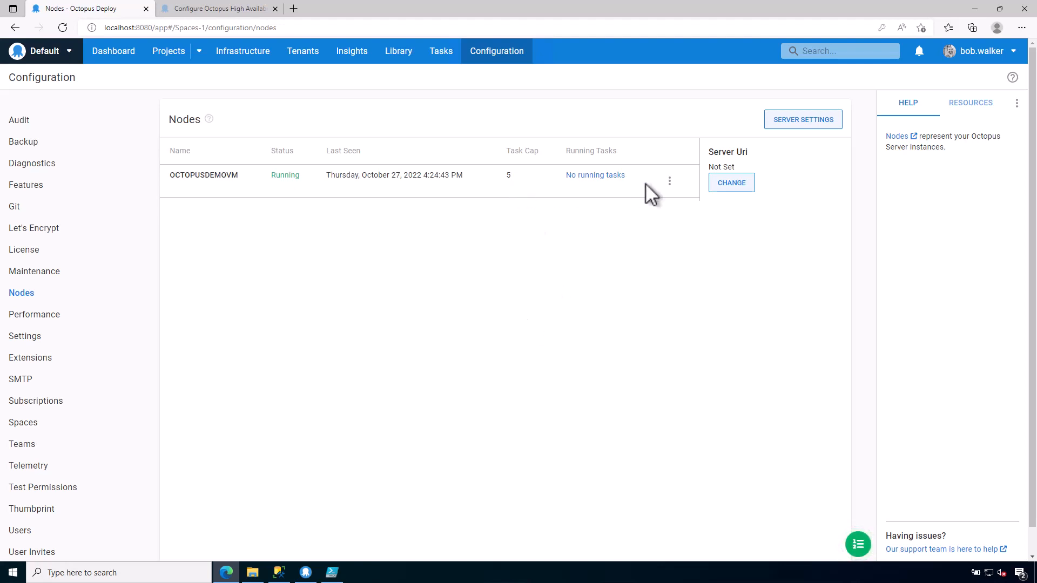
- Set the task cap of the OCTOPUSDEMOVM node to 10 and save it
left_click(669, 181)
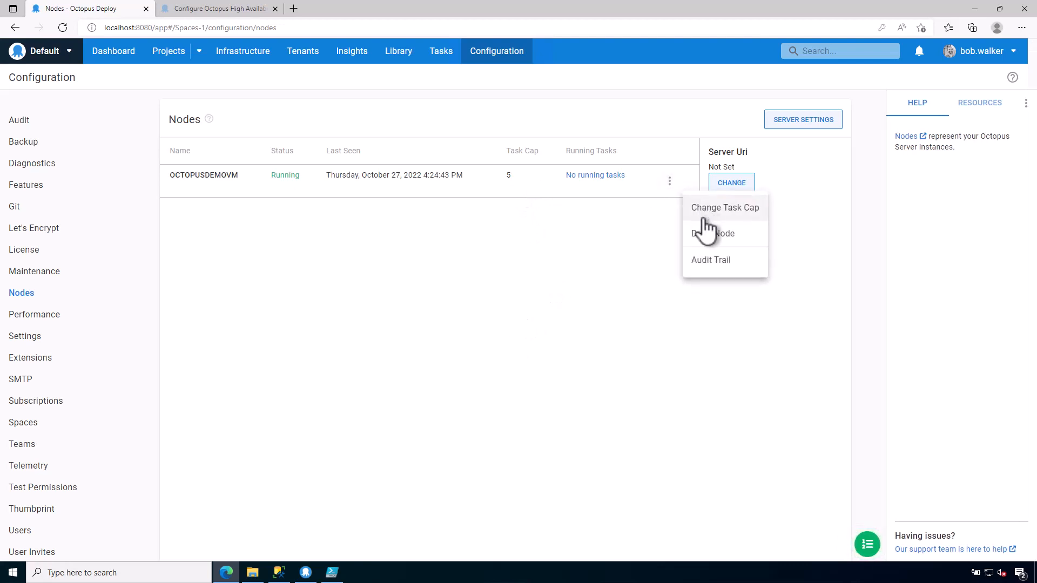
left_click(711, 213)
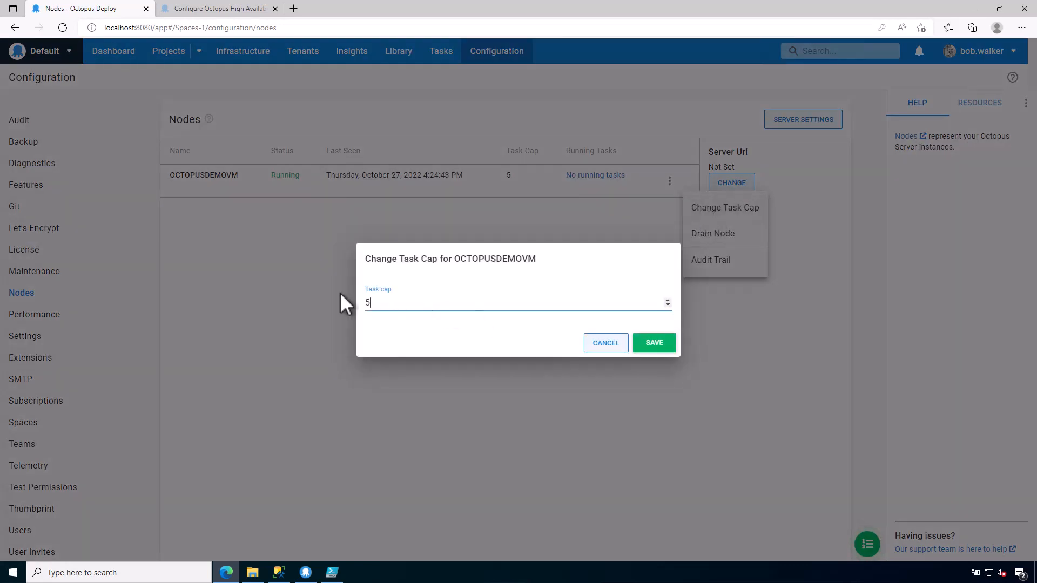
type("10")
left_click(640, 349)
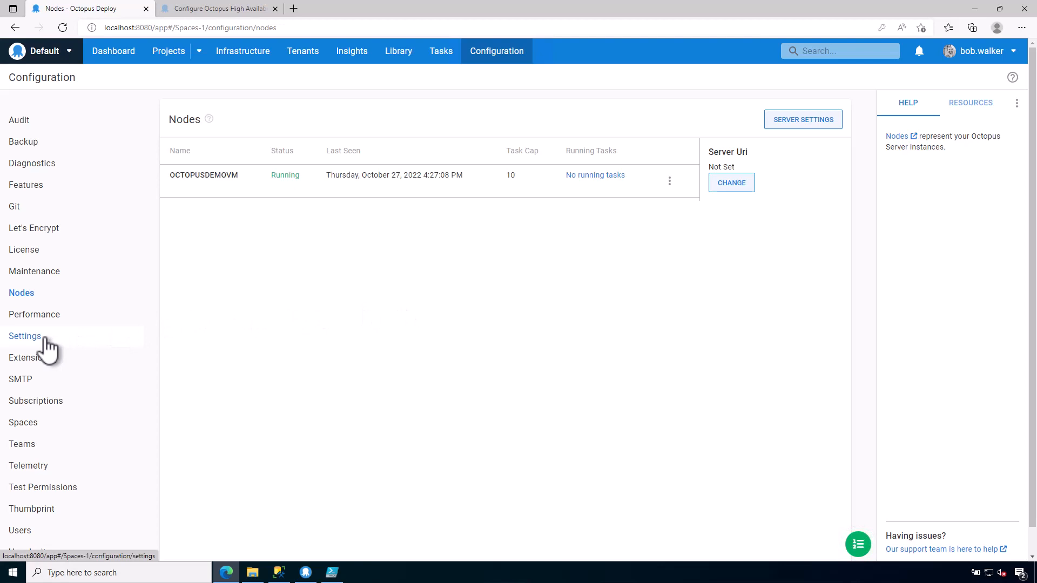
- Open the Server Folders page in the configuration settings to view the file storage directories
left_click(25, 337)
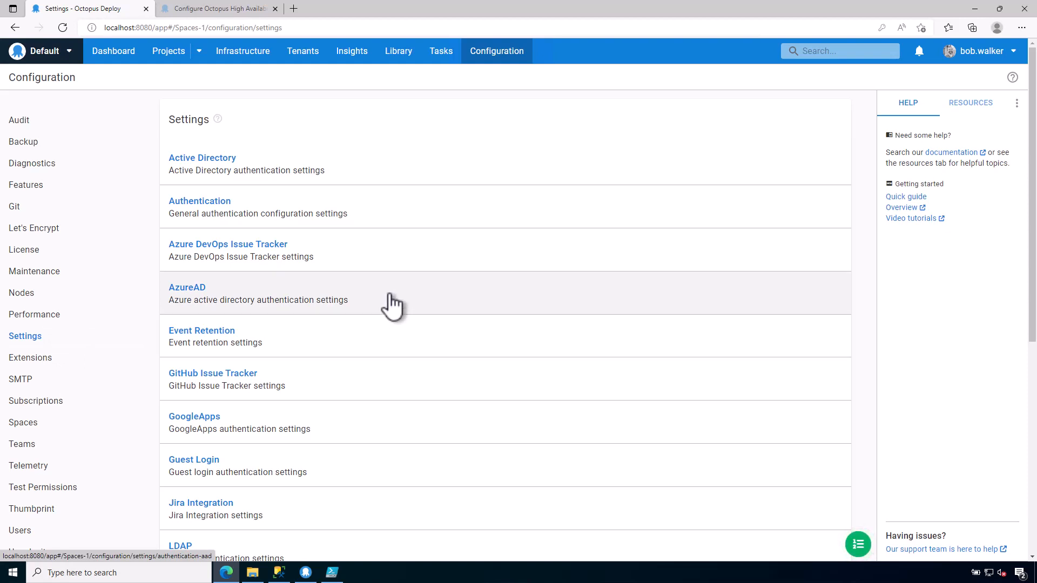
scroll(393, 307, "down", 3)
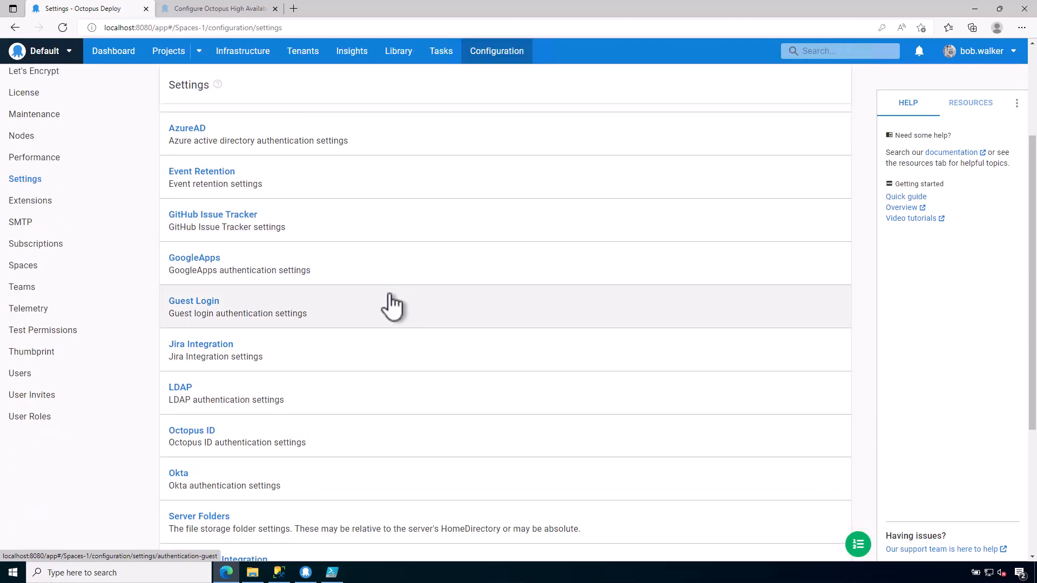
scroll(390, 307, "down", 2)
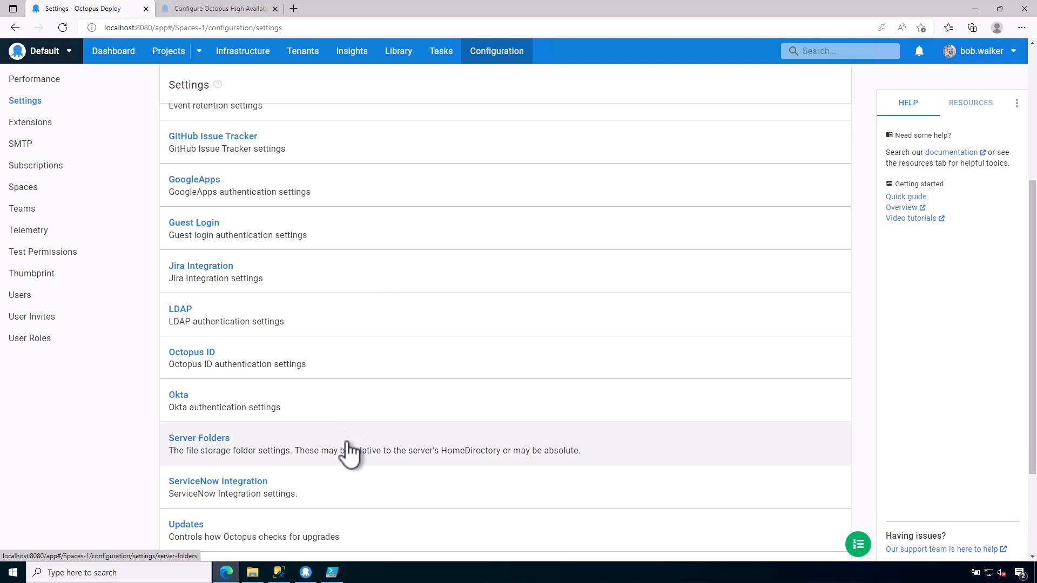
left_click(349, 451)
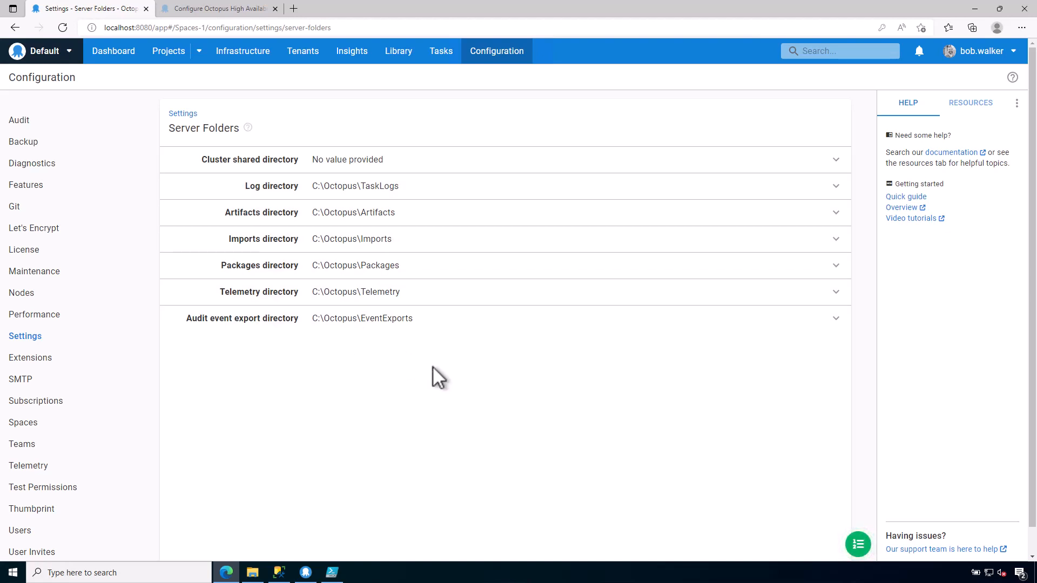
- Switch to File Explorer, open C:\Octopus, and place the window beside the Server Folders directory values
left_click(253, 572)
left_click(274, 250)
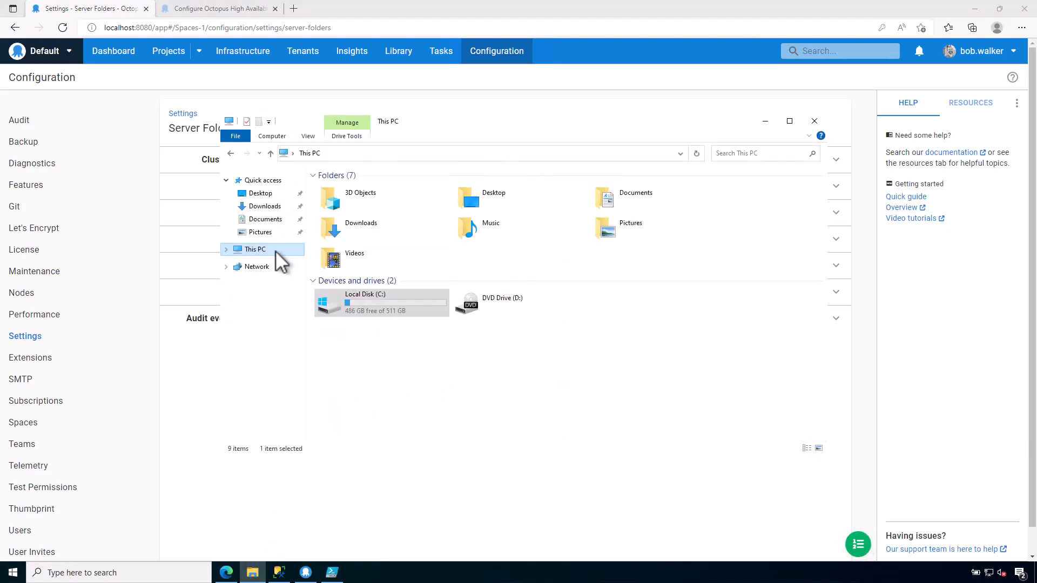
double_click(340, 296)
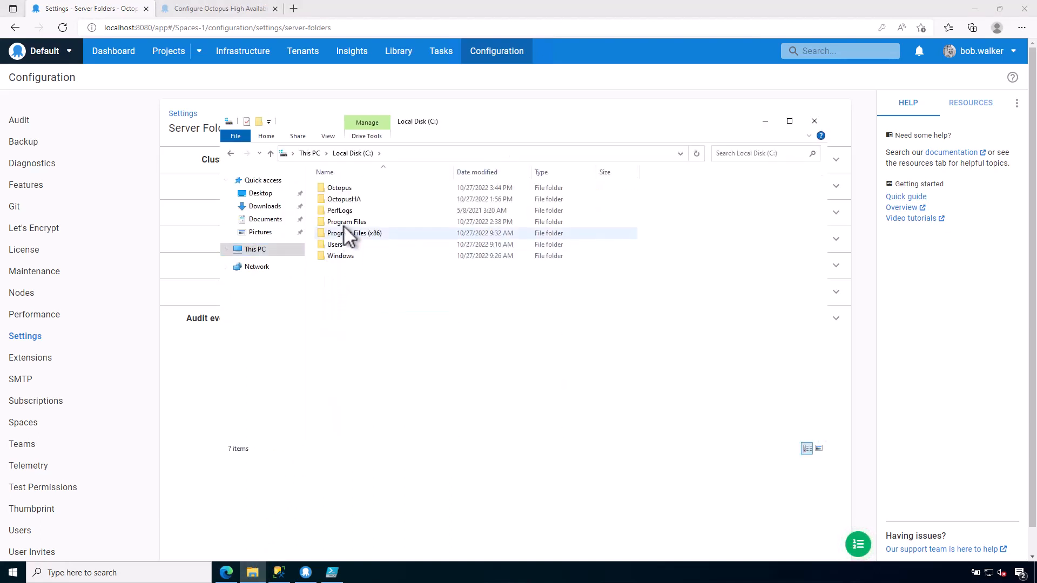
left_click(345, 190)
double_click(344, 188)
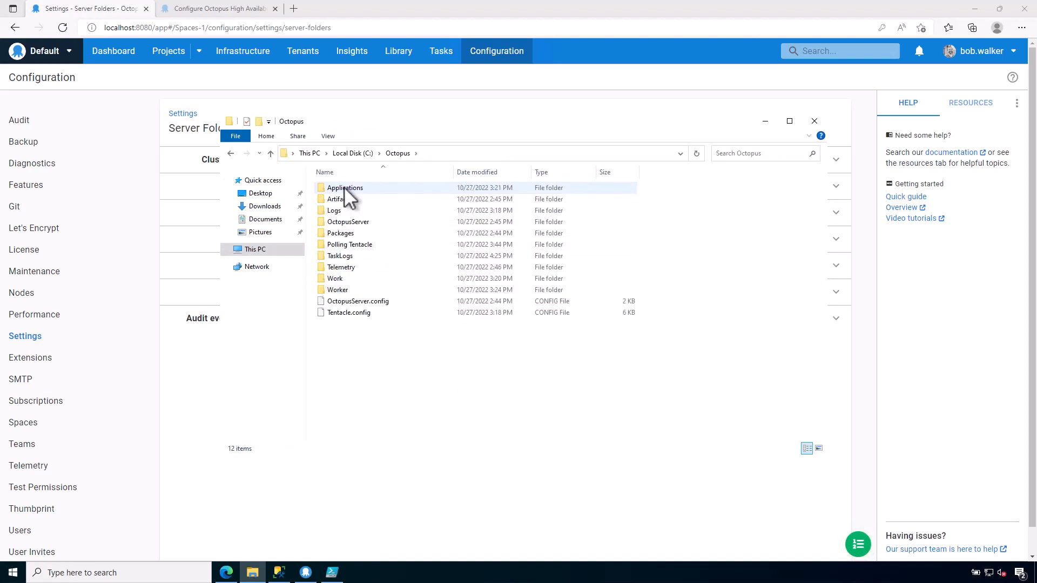
left_click(441, 101)
left_click(251, 571)
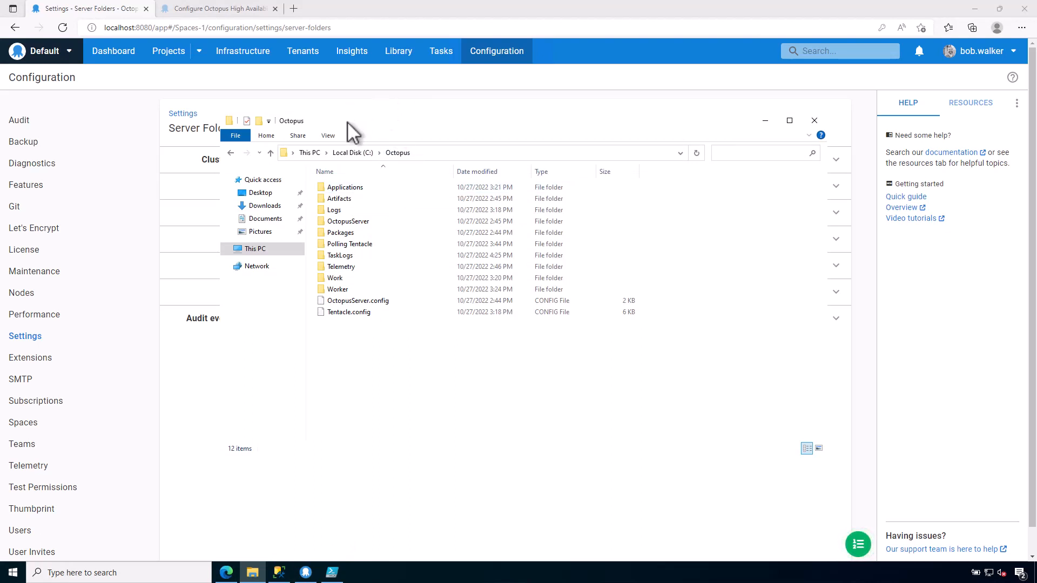
left_click_drag(347, 122, 574, 148)
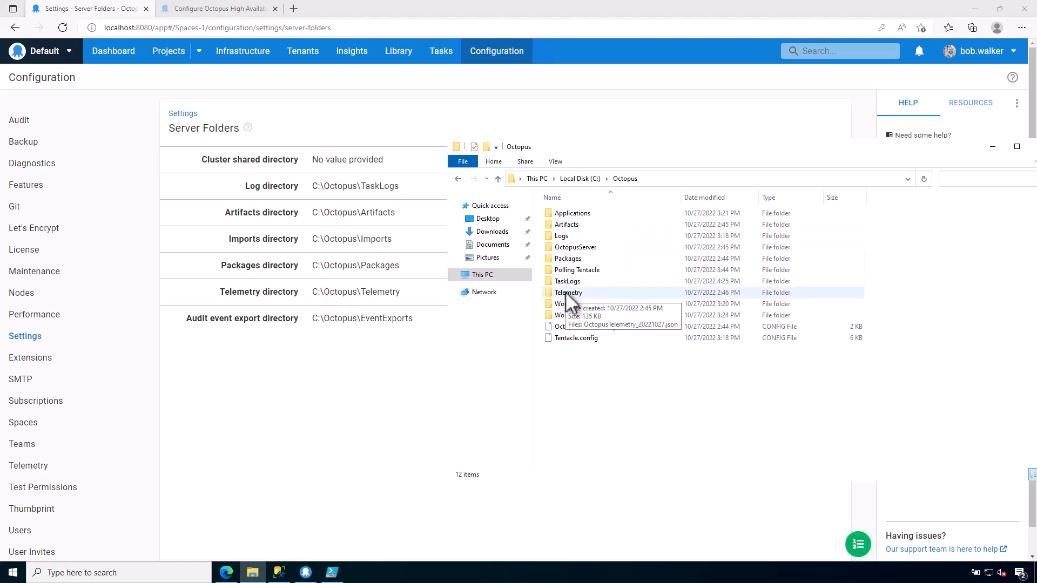
- Look at the contents of the Logs folder, then open the TaskLogs folder under C:\Octopus
double_click(563, 235)
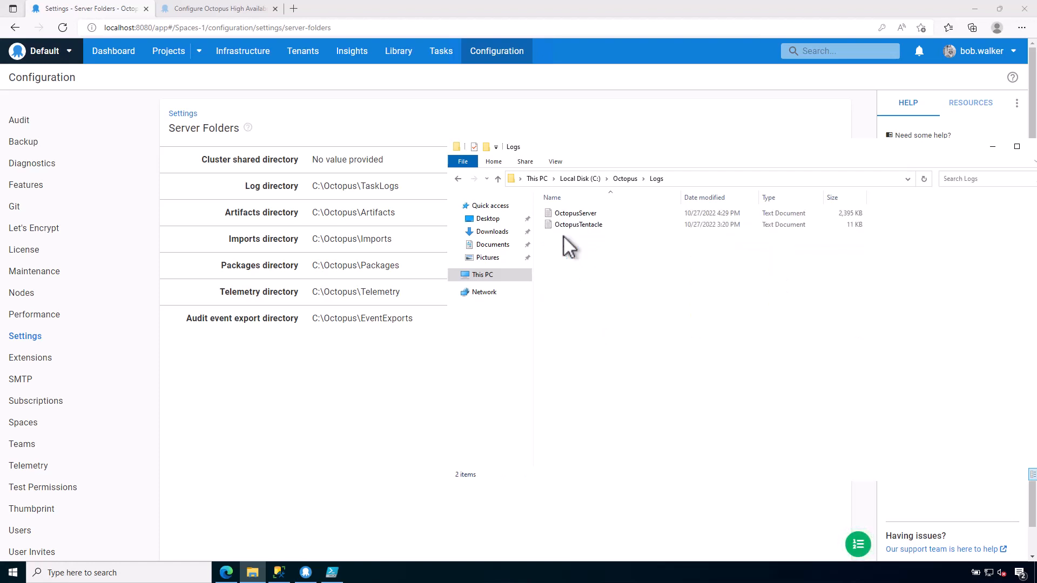
key("BackSpace")
double_click(562, 284)
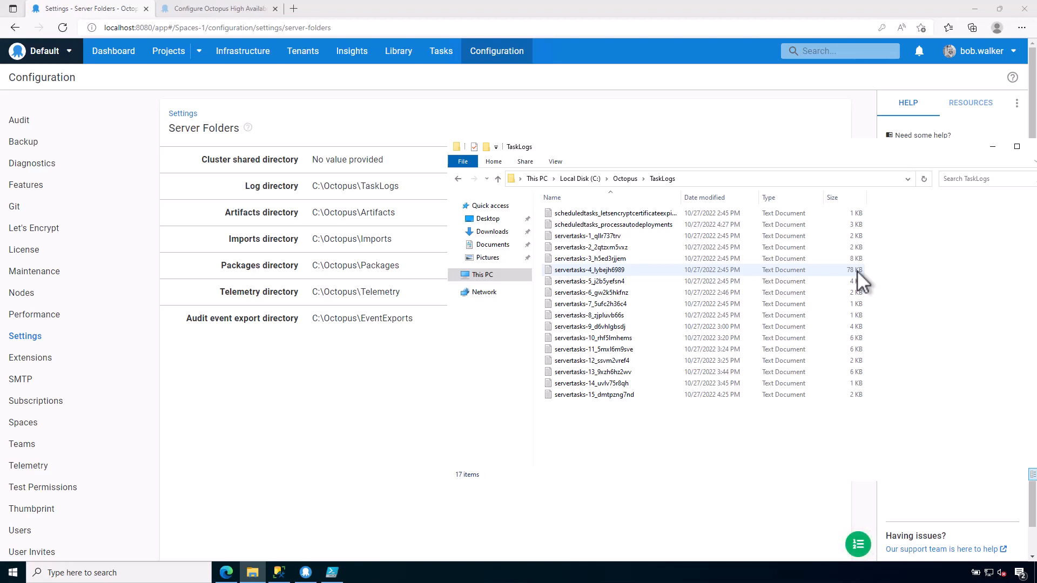
- Open the servertasks-4_lybejh6989 log file to examine its raw entries, and close it again
double_click(595, 269)
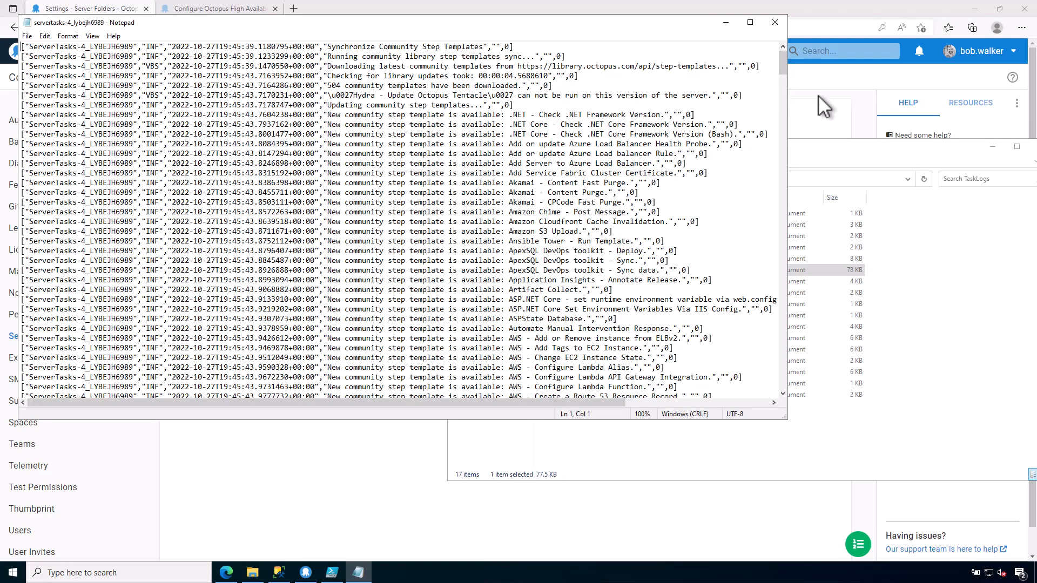
mouse_move(782, 60)
left_mouse_down()
mouse_move(779, 258)
mouse_move(778, 52)
left_mouse_up()
left_click(775, 22)
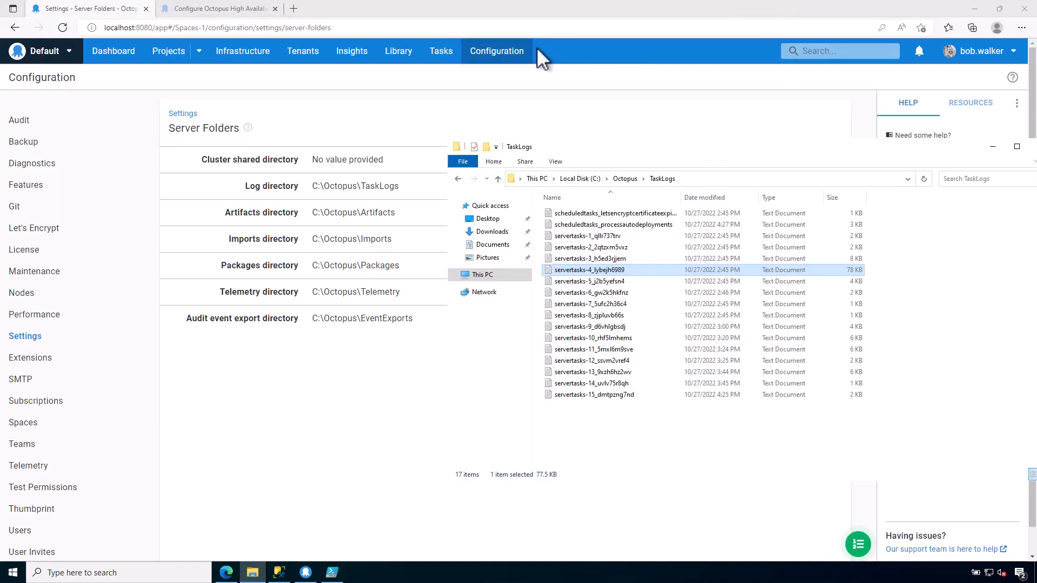
- Switch back to Octopus Deploy and list the server tasks with system tasks included through the advanced filter
left_click(442, 51)
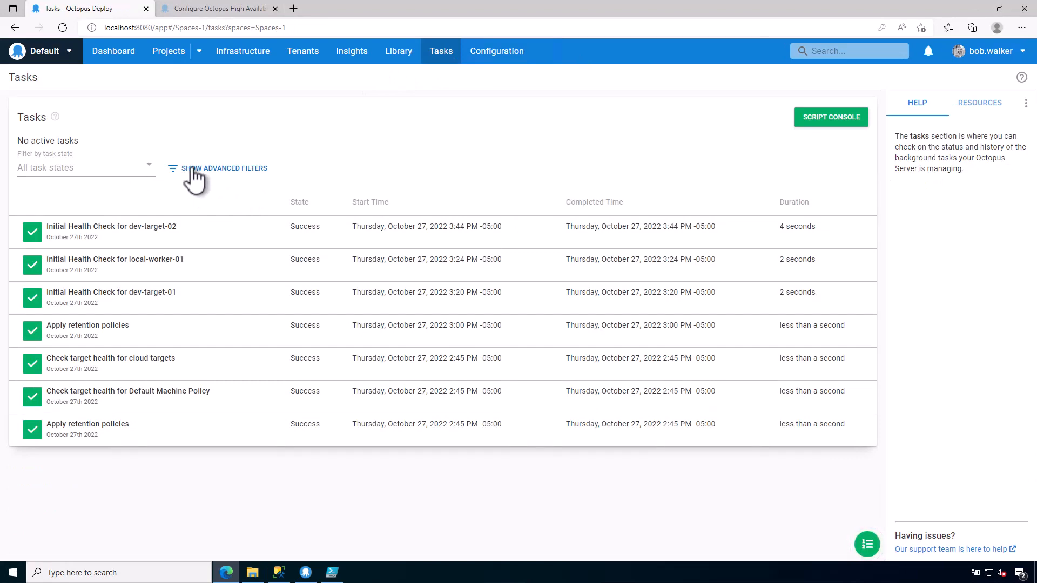
left_click(193, 171)
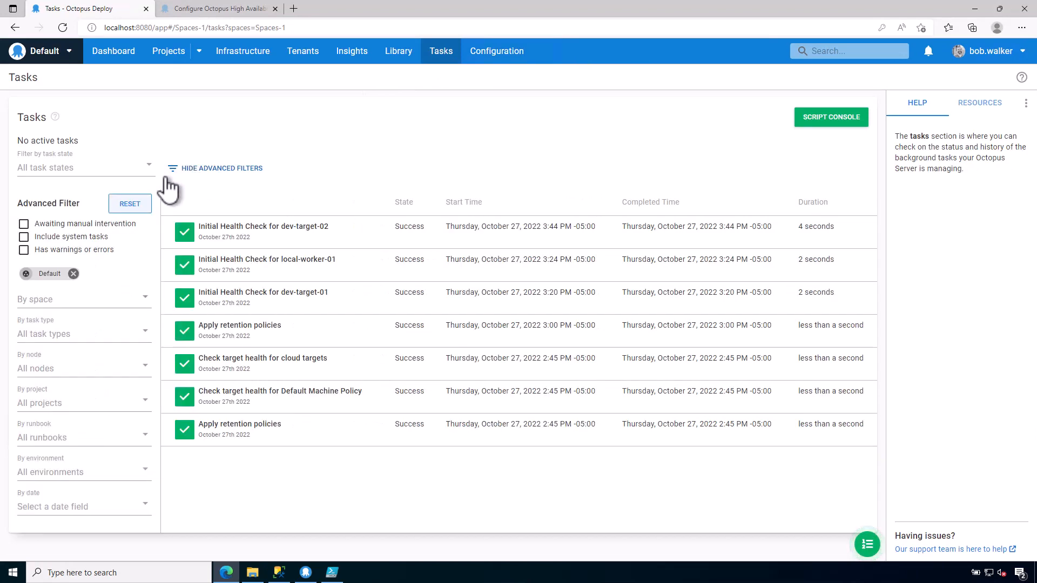
left_click(83, 237)
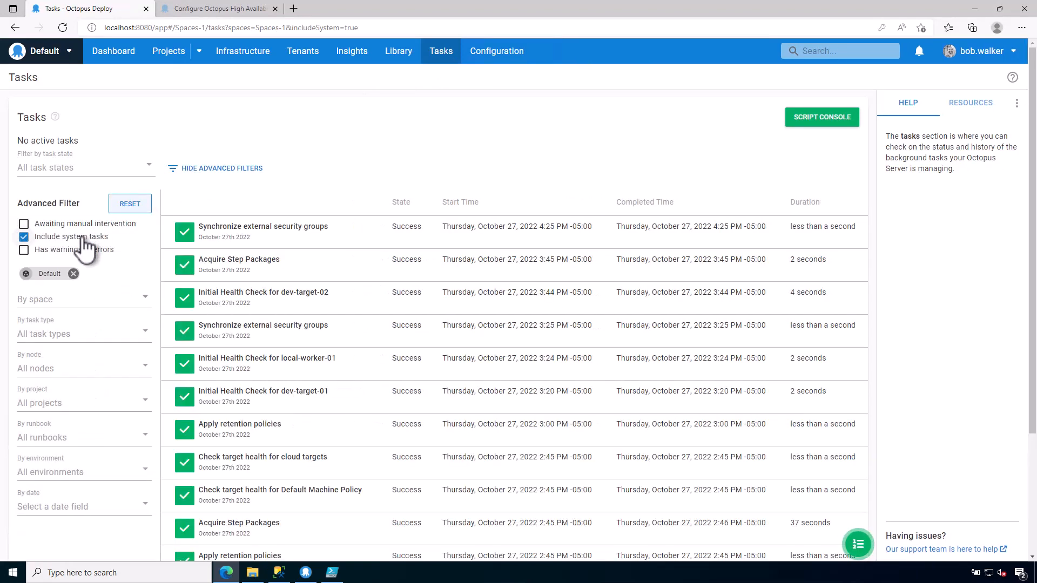
left_click(204, 169)
scroll(291, 302, "down", 3)
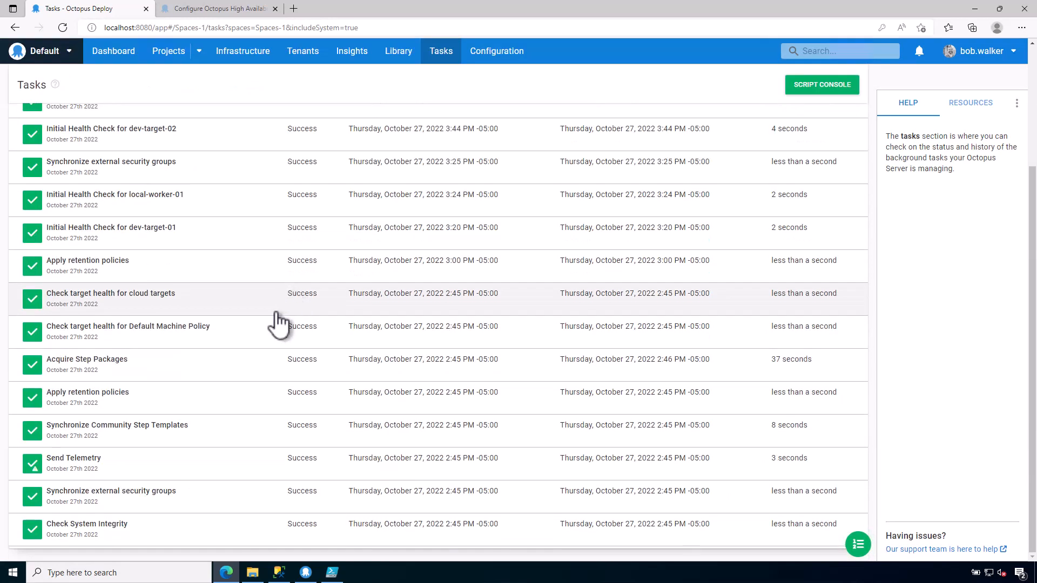
- Open the Synchronize Community Step Templates task and examine its task log with all lines shown
left_click(164, 443)
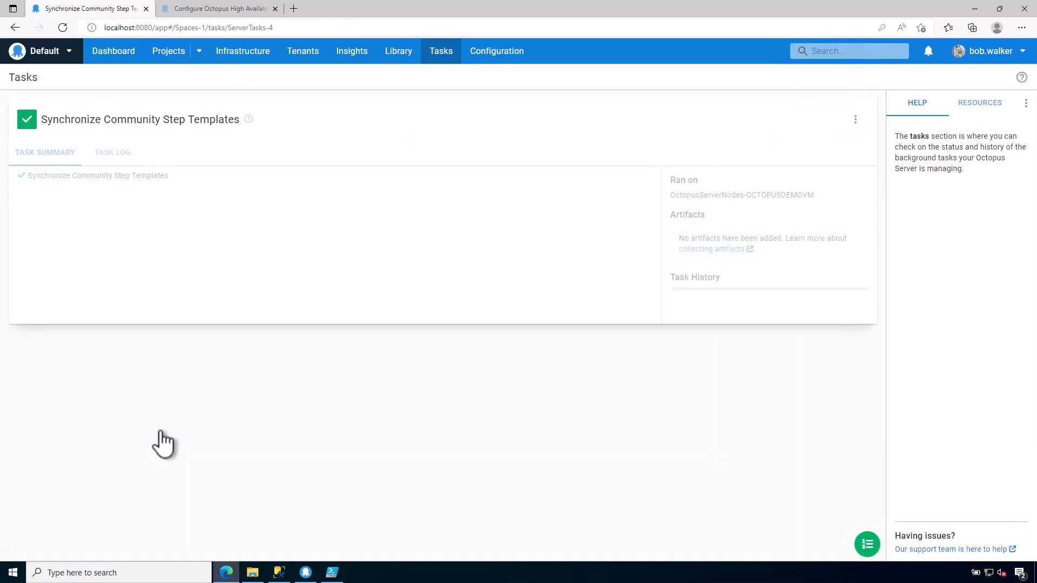
left_click(147, 177)
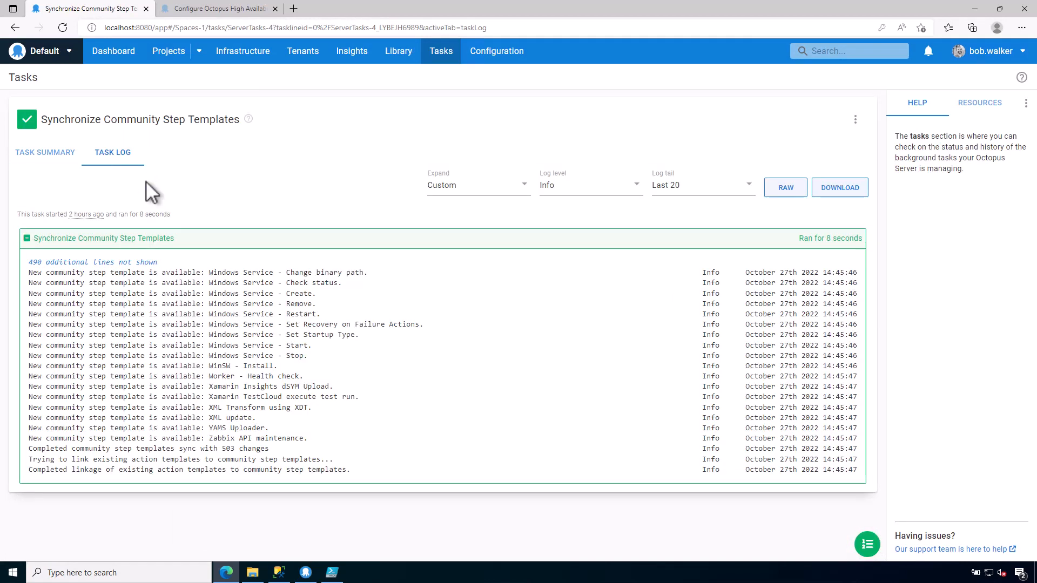
left_click(106, 263)
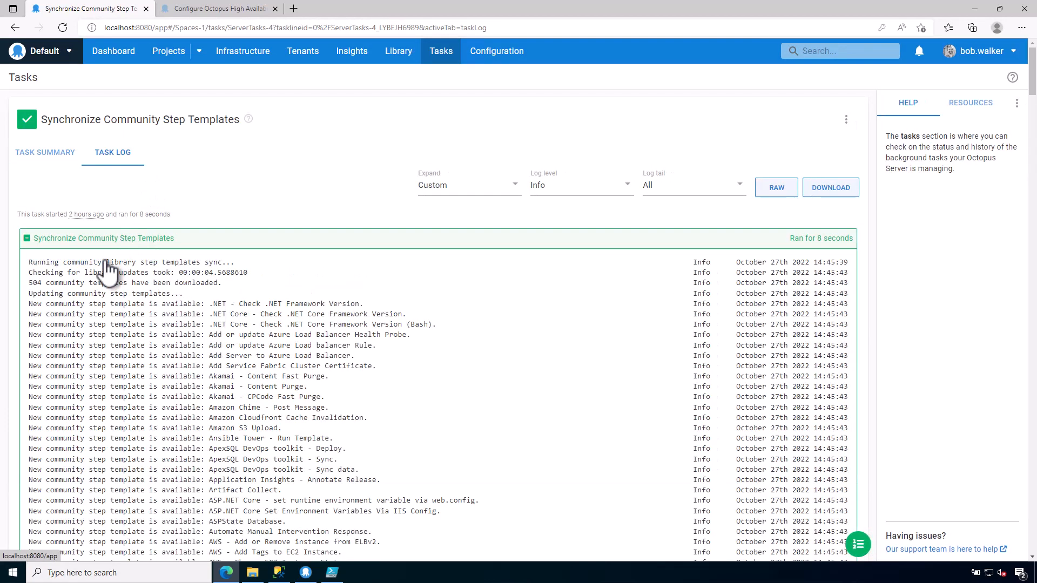
scroll(321, 338, "down", 4)
scroll(320, 338, "down", 15)
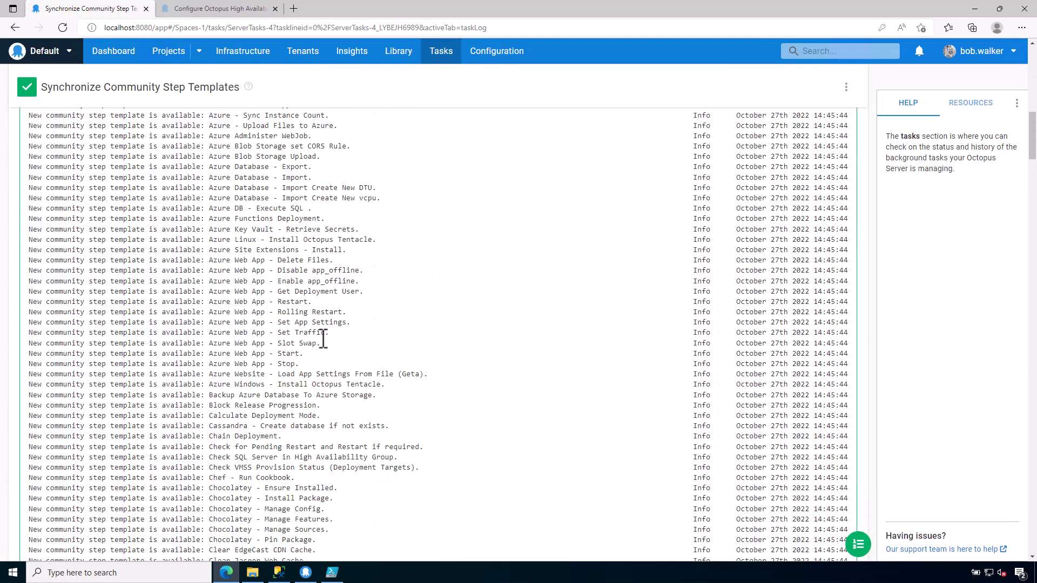
scroll(321, 338, "up", 15)
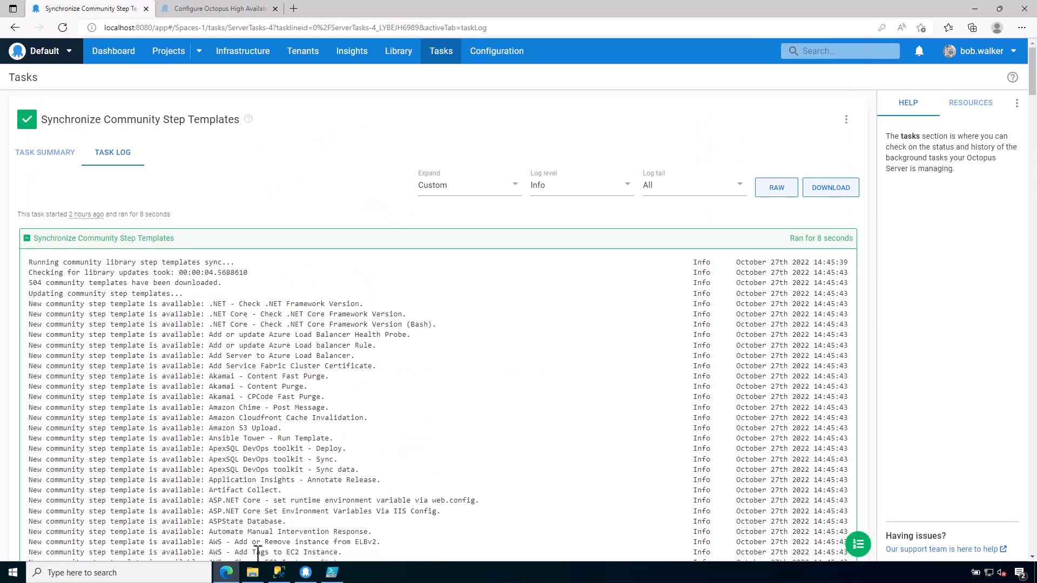
- Switch to File Explorer and go back from the TaskLogs folder to the C:\Octopus folder
left_click(252, 572)
left_click(637, 441)
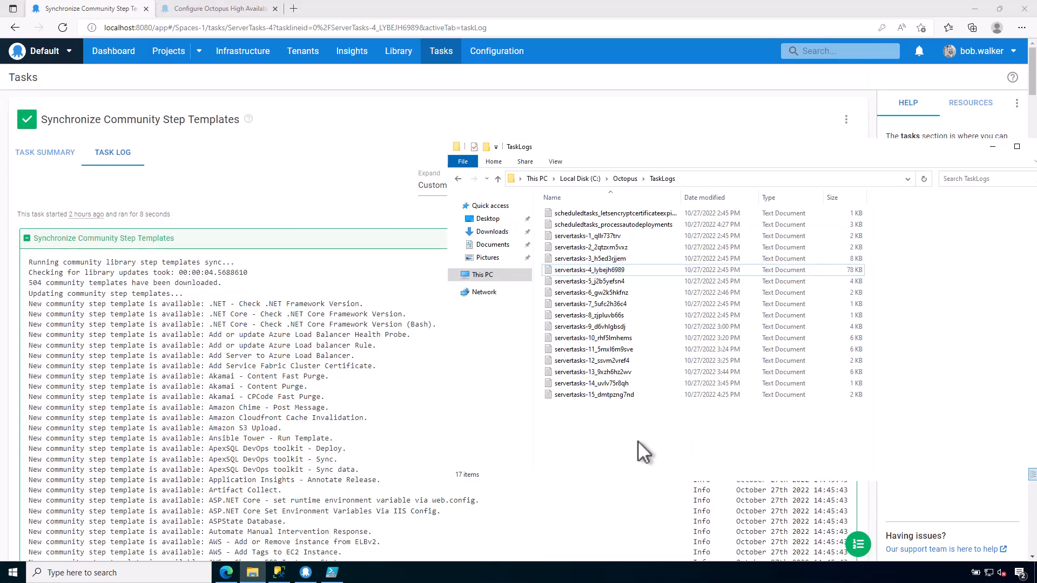
key("alt+Left")
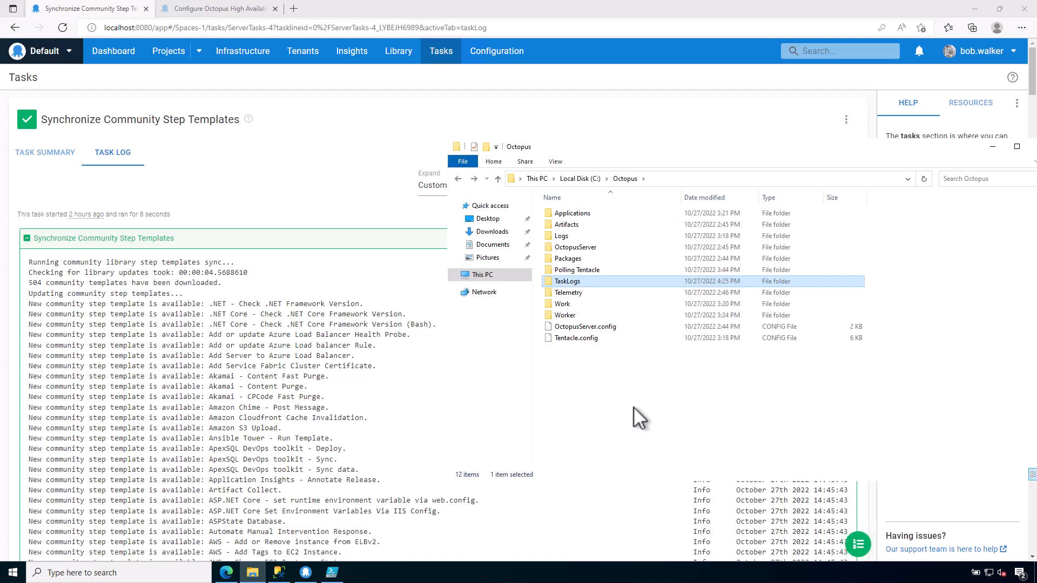
- Return to Octopus Deploy and show the summary of the Synchronize Community Step Templates task
left_click(332, 218)
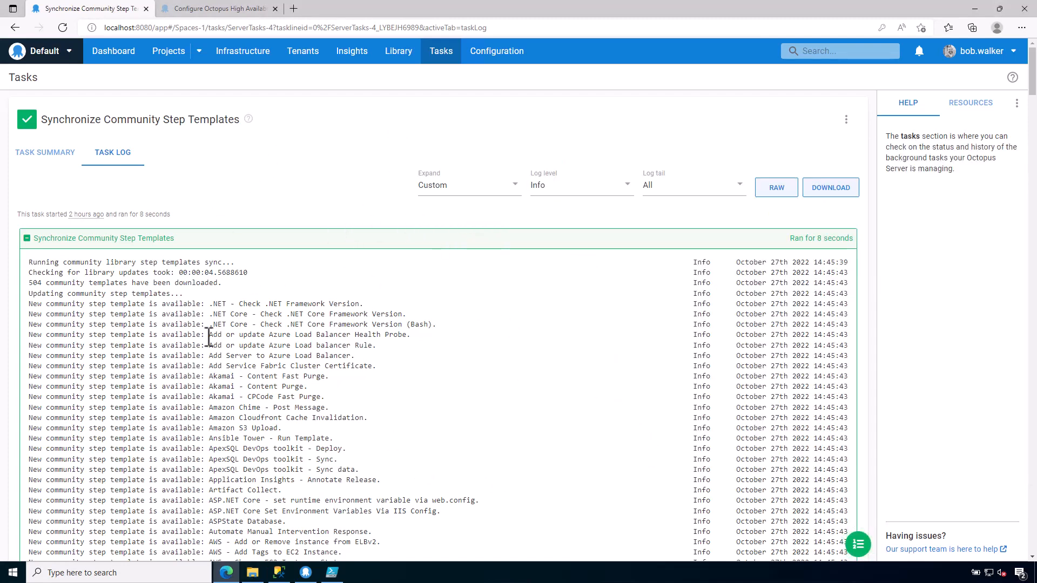
left_click(43, 156)
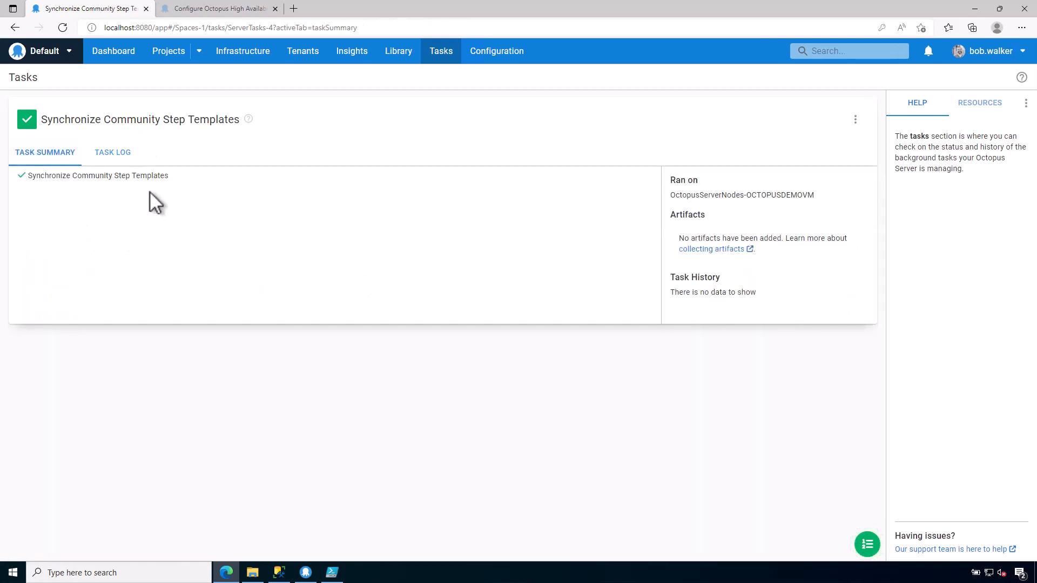
- Review the log and summary of the Synchronize Community Step Templates task, and bring up the C:\Octopus folder in File Explorer
left_click(112, 156)
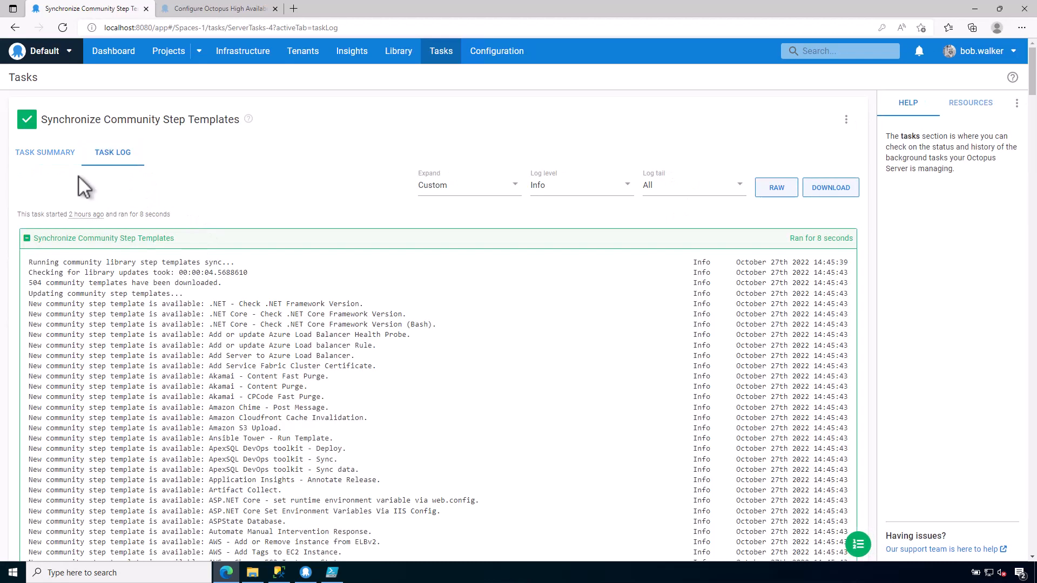
left_click(45, 154)
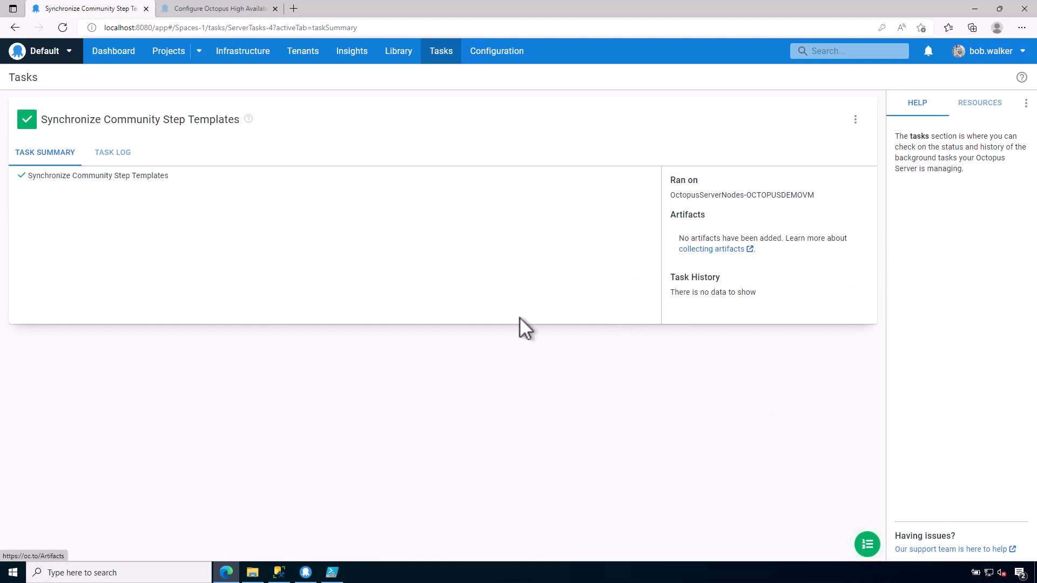
left_click(111, 156)
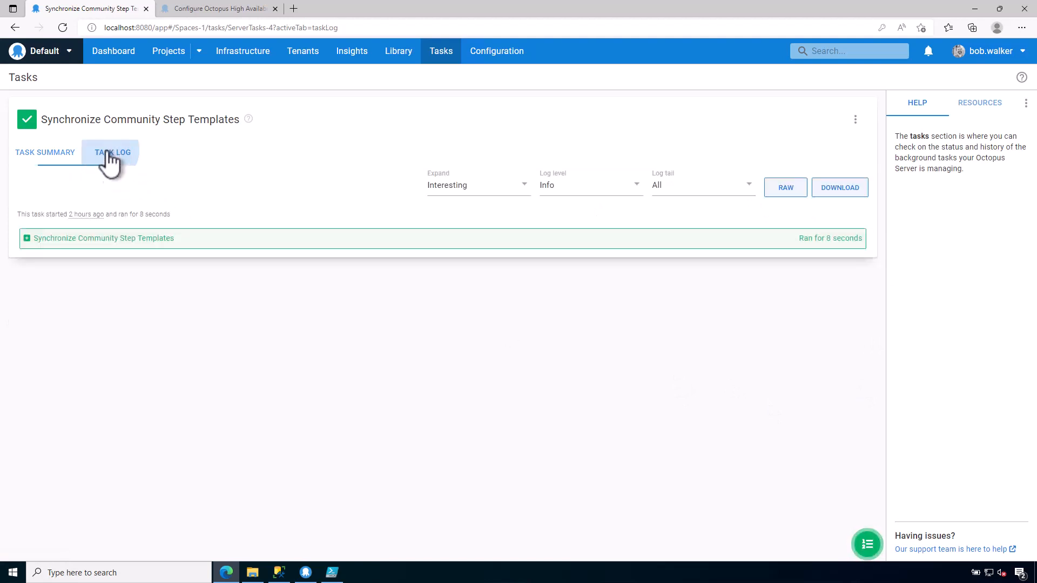
left_click(256, 570)
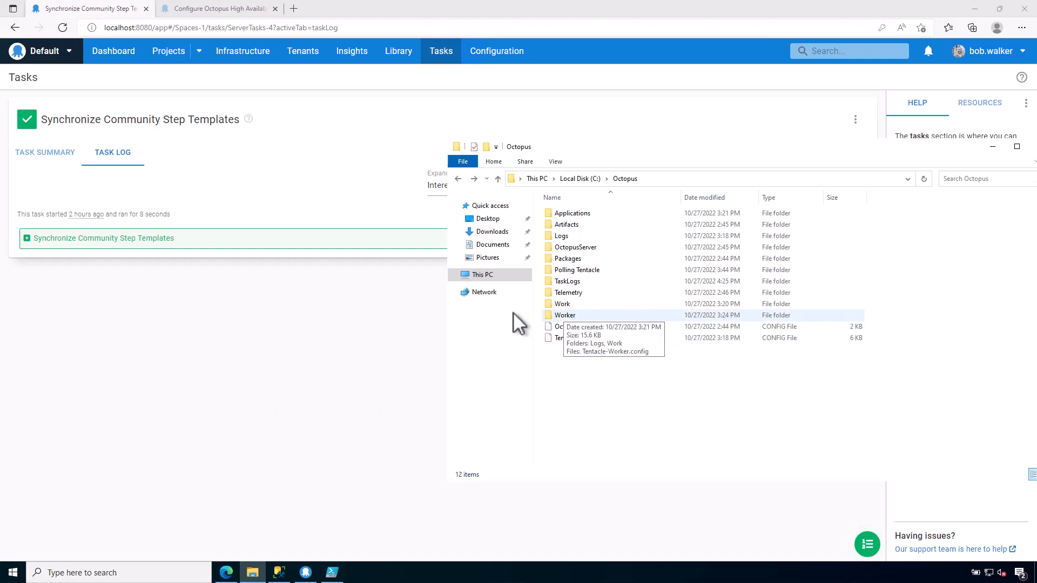
- Switch to Octopus Deploy and open the Server Folders settings in the configuration area
left_click(486, 54)
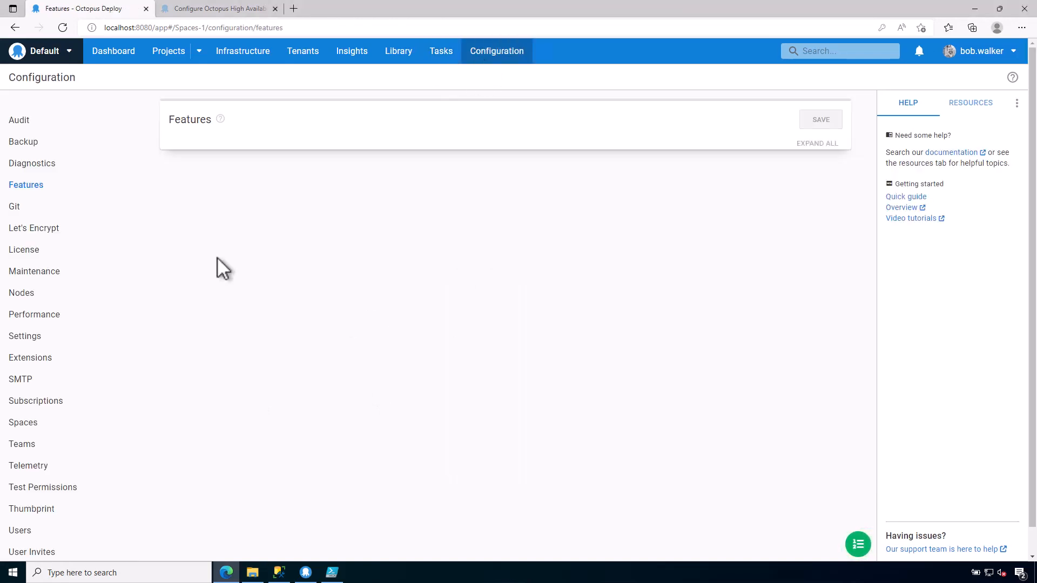
left_click(25, 336)
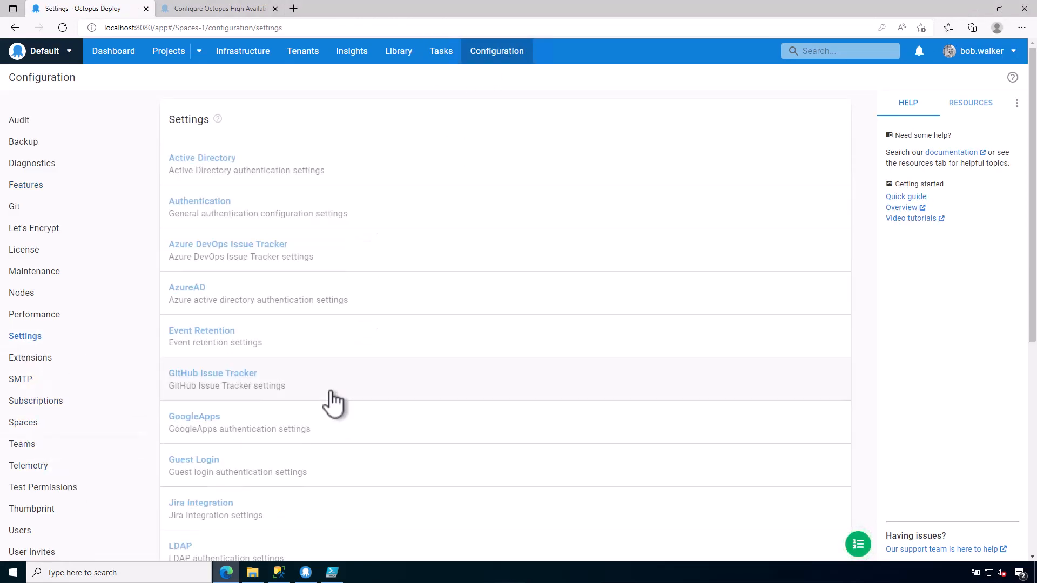
scroll(354, 412, "down", 4)
left_click(316, 451)
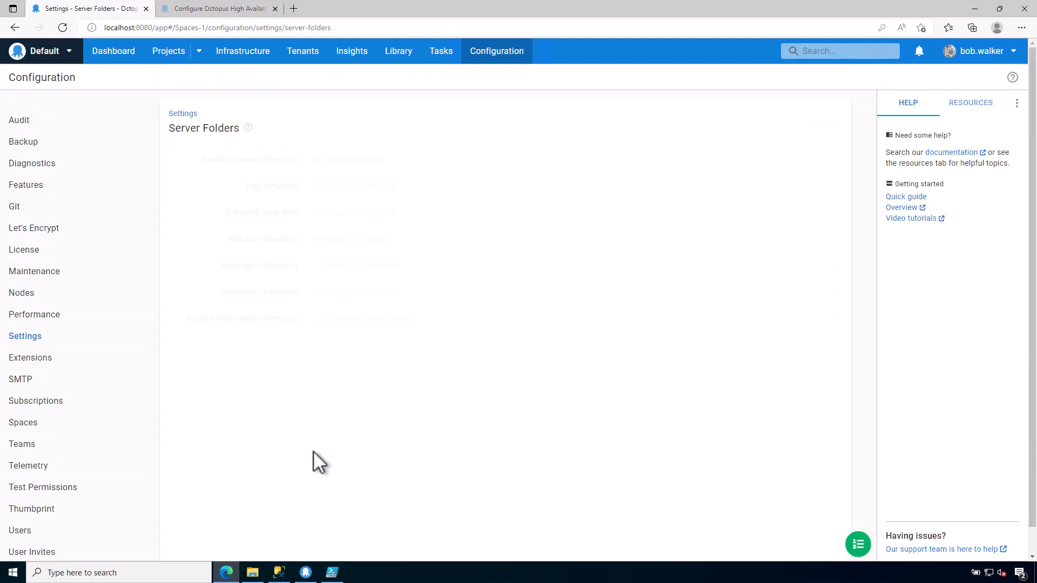
- In File Explorer, copy the Artifacts, Packages, TaskLogs and Telemetry folders from C:\Octopus into C:\OctopusHA
left_click(253, 572)
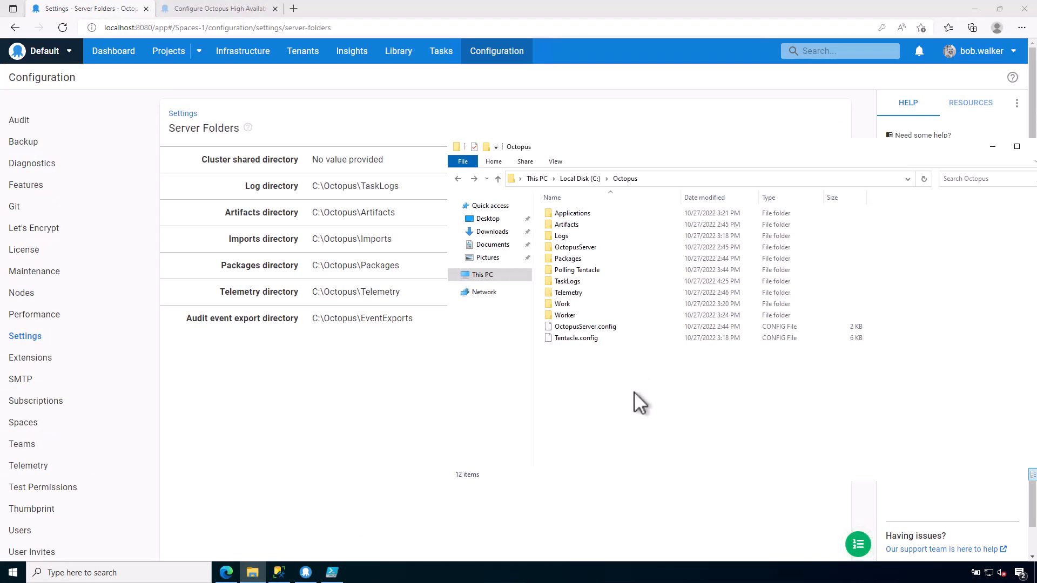
left_click(580, 285)
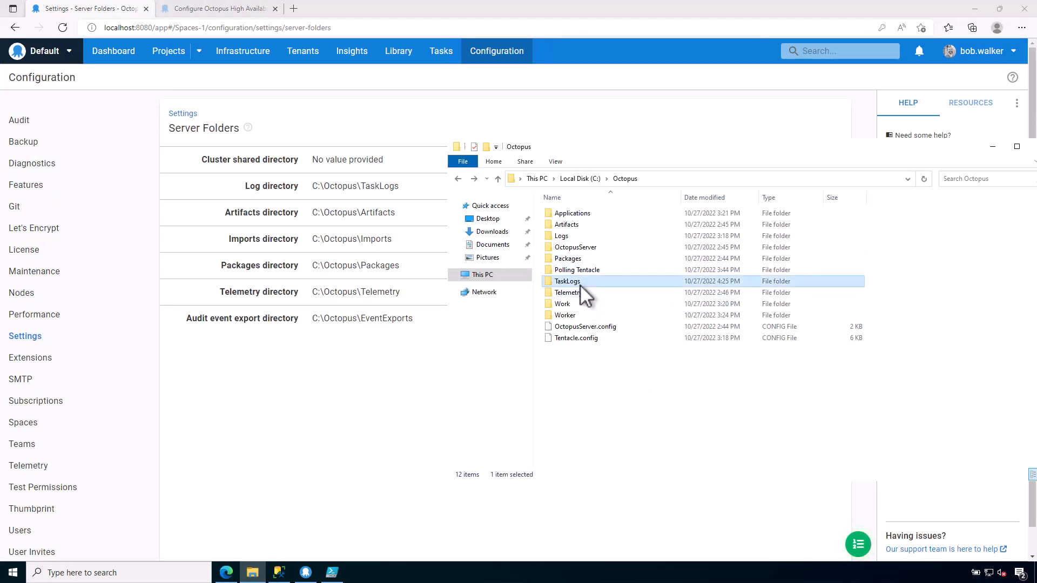
left_click(573, 224, "ctrl")
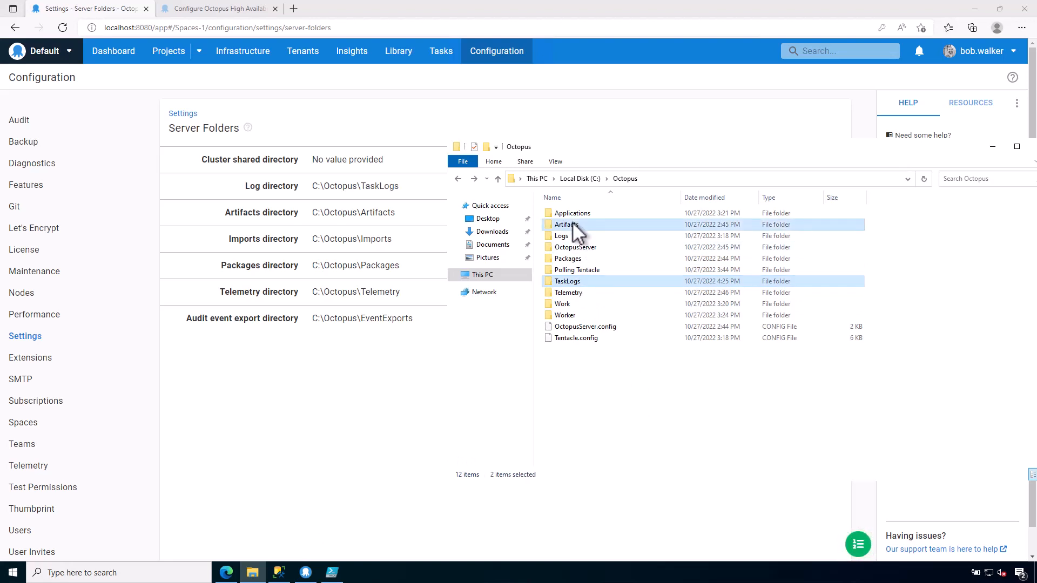
left_click(571, 258, "ctrl")
left_click(566, 293, "ctrl")
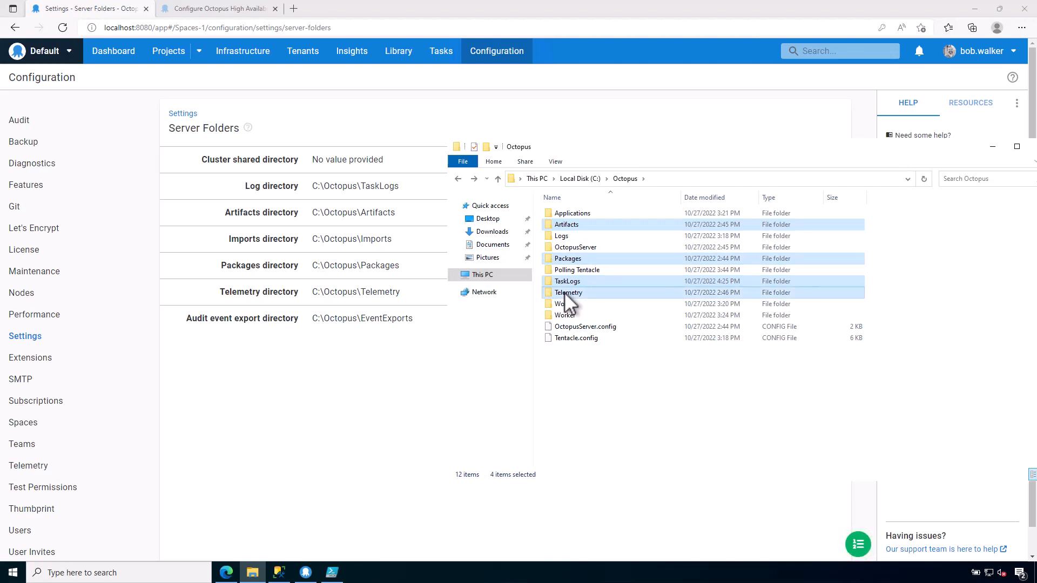
left_click(501, 277)
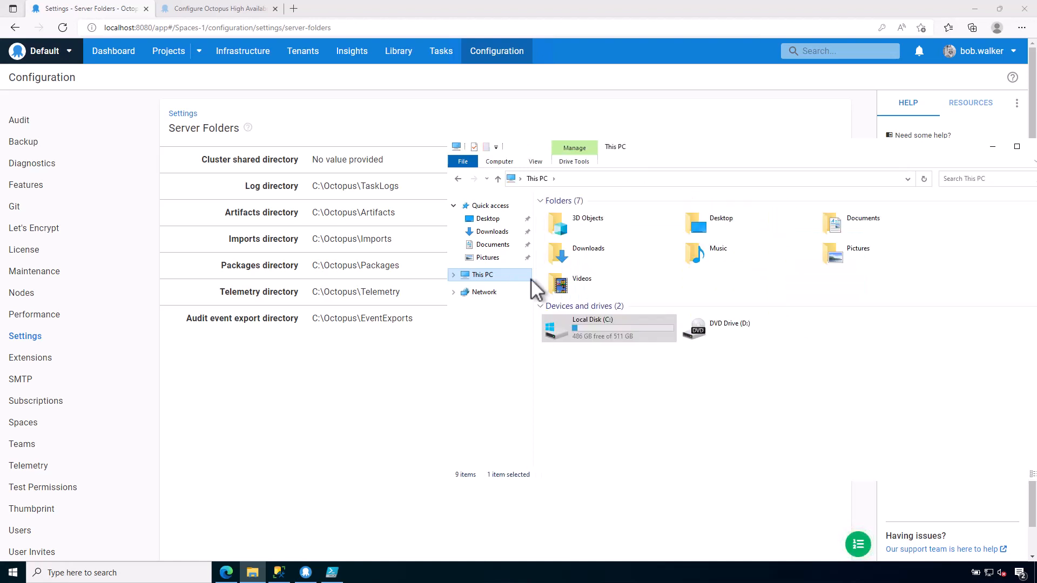
double_click(588, 336)
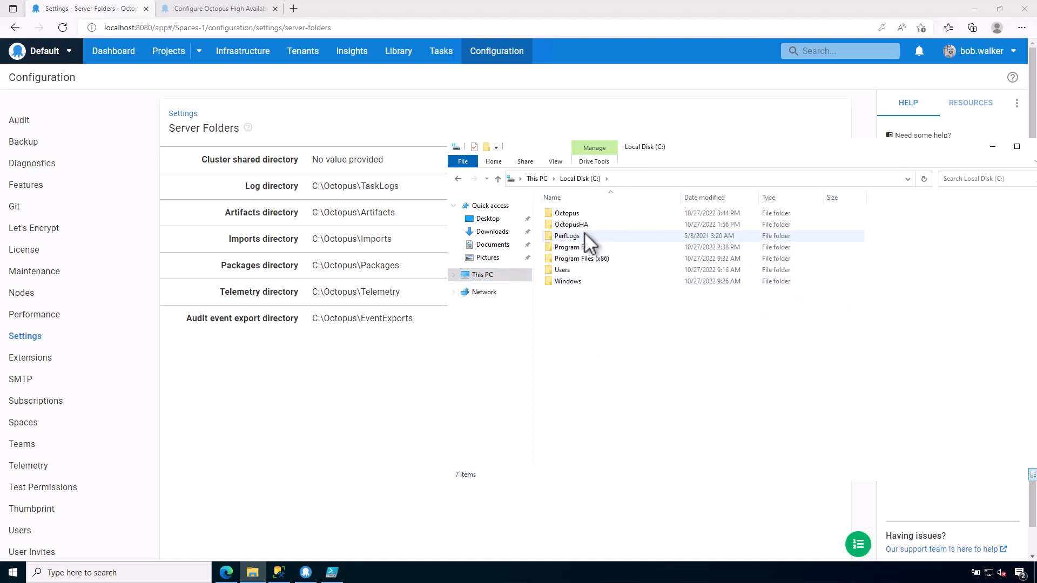
double_click(572, 225)
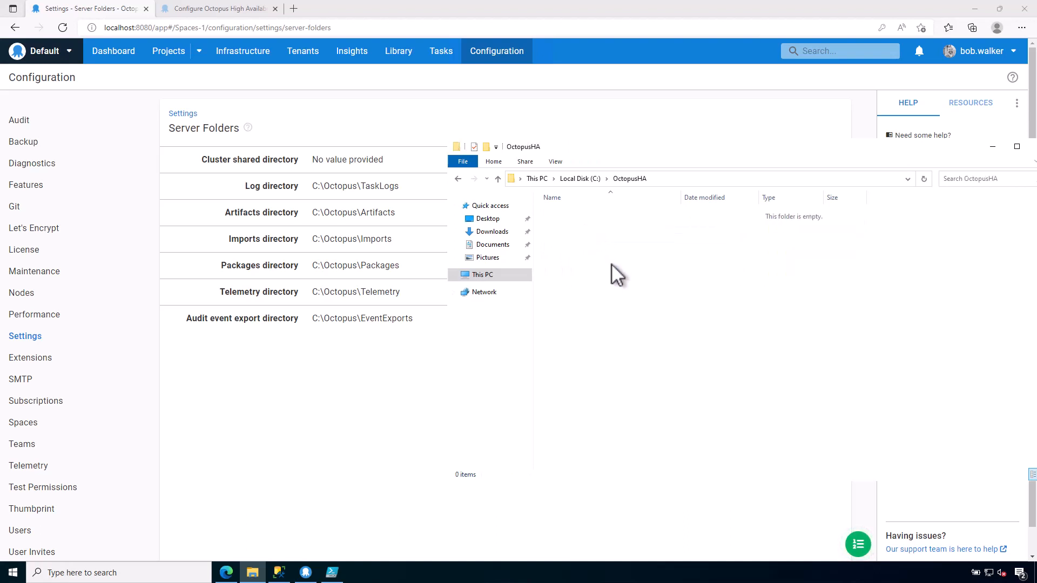
key("ctrl+v")
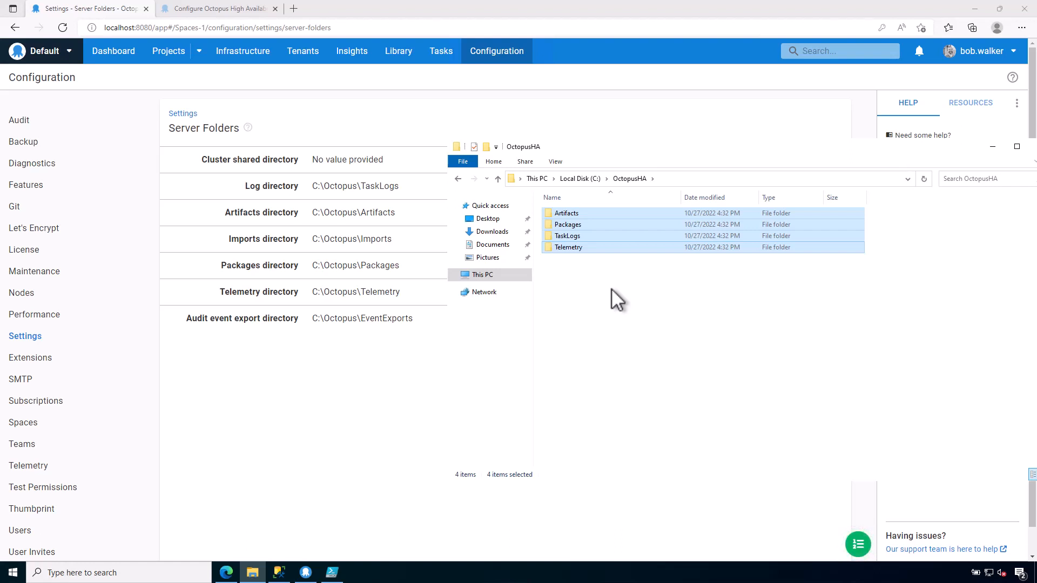
- Return to Octopus Deploy and enable maintenance mode for the server
left_click(585, 115)
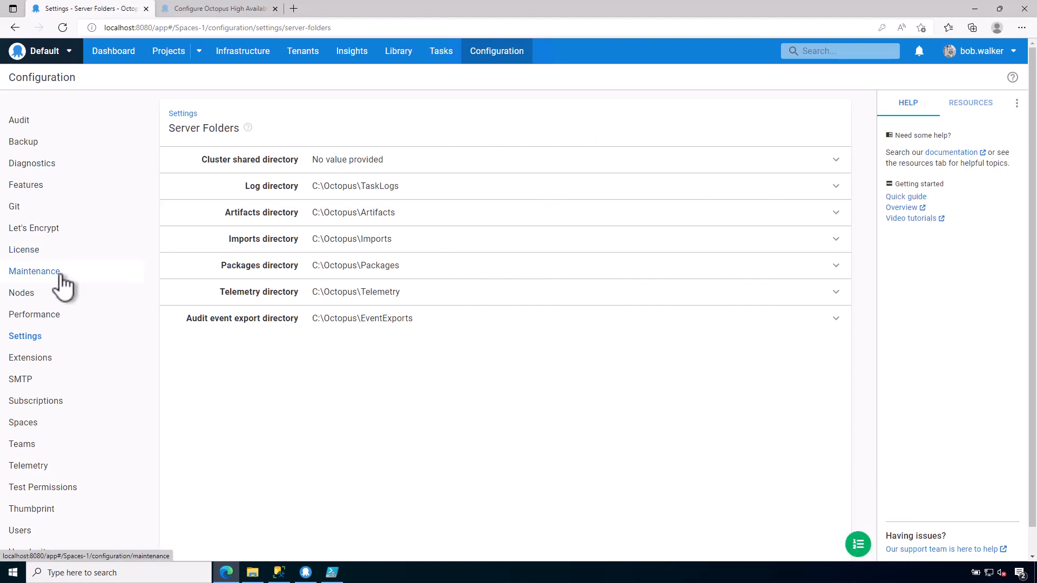
left_click(34, 271)
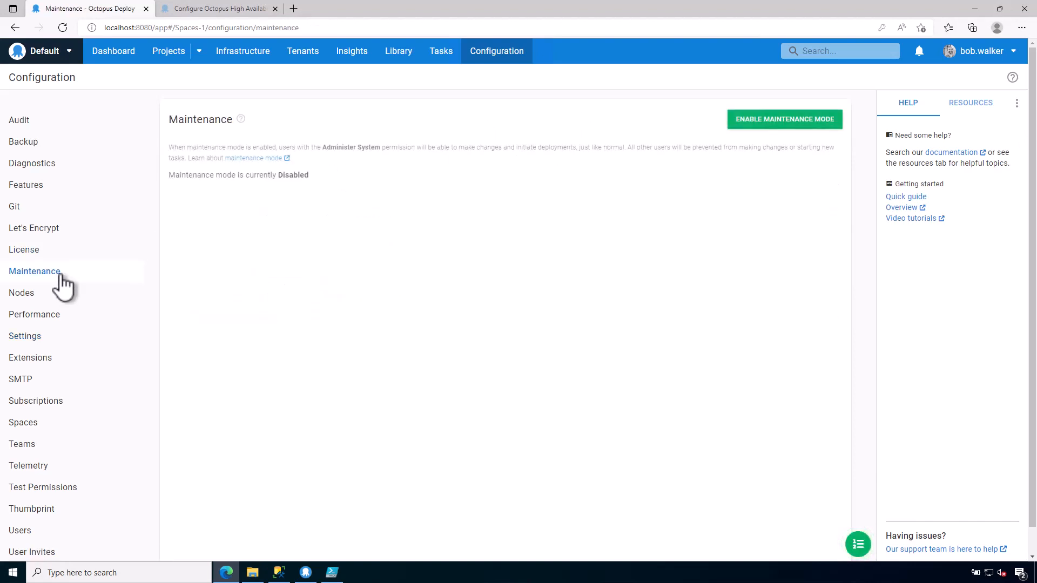
left_click(775, 123)
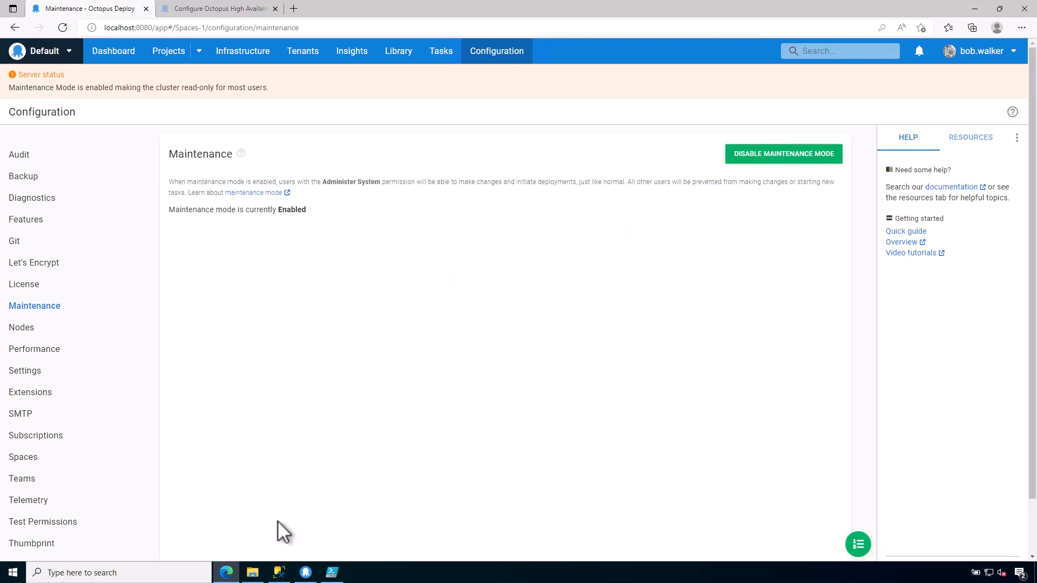
- In File Explorer, recopy the Artifacts, Packages, TaskLogs and Telemetry folders from C:\Octopus to C:\OctopusHA, skipping files with the same names
left_click(253, 573)
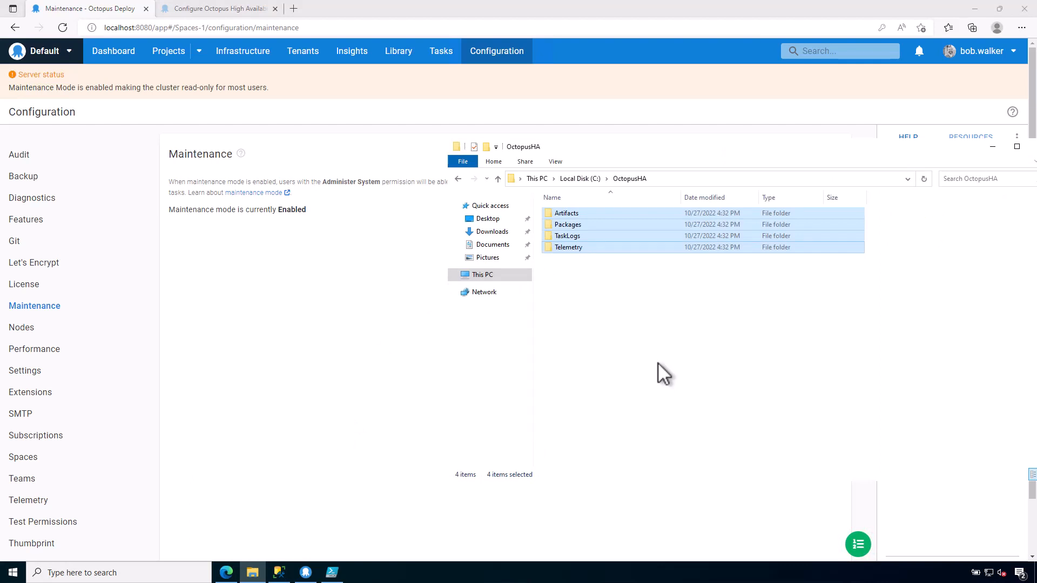
left_click(493, 274)
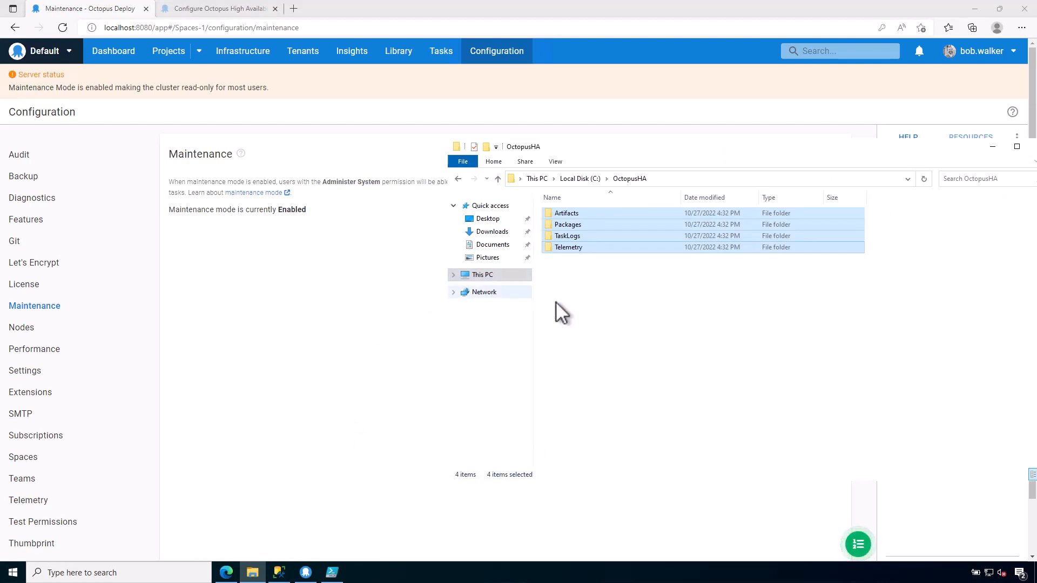
double_click(594, 317)
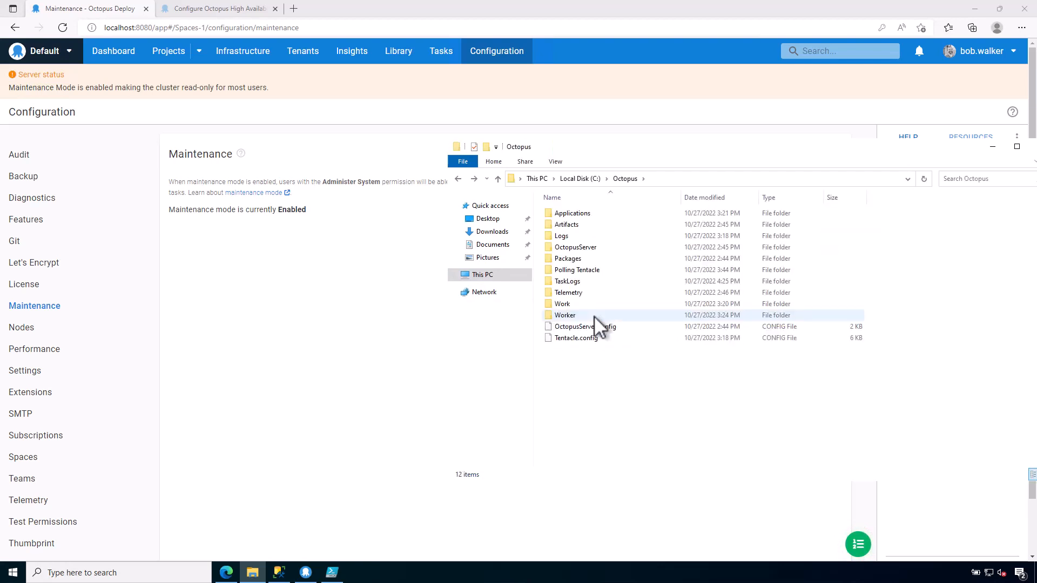
left_click(566, 223)
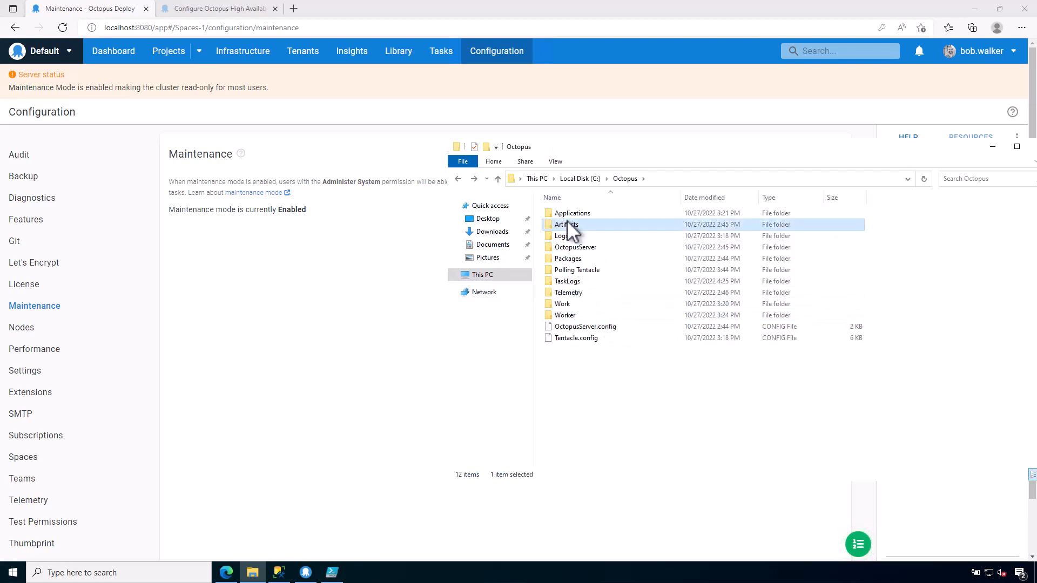
left_click(566, 258, "ctrl")
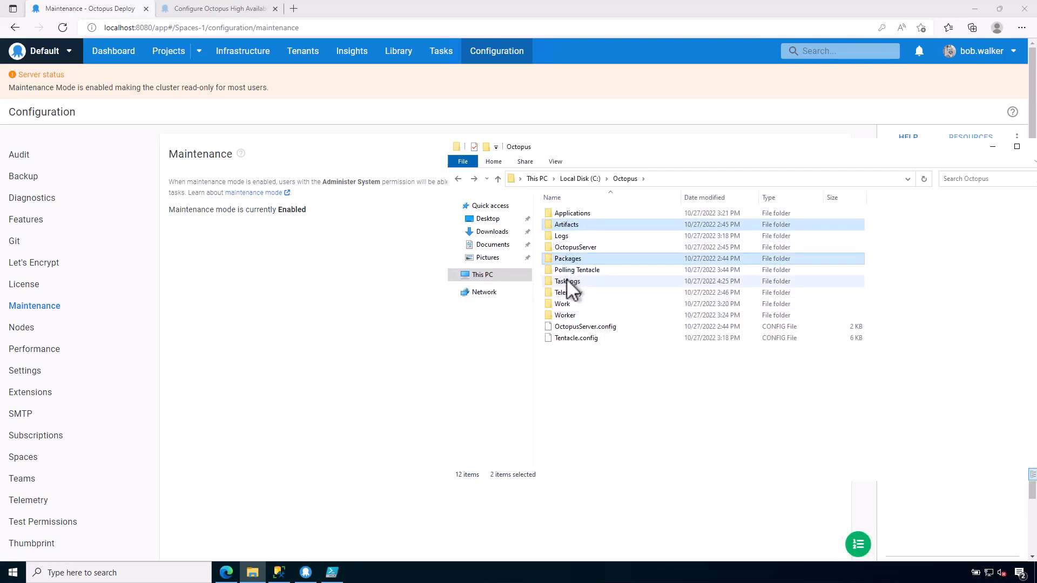
left_click(568, 282, "ctrl")
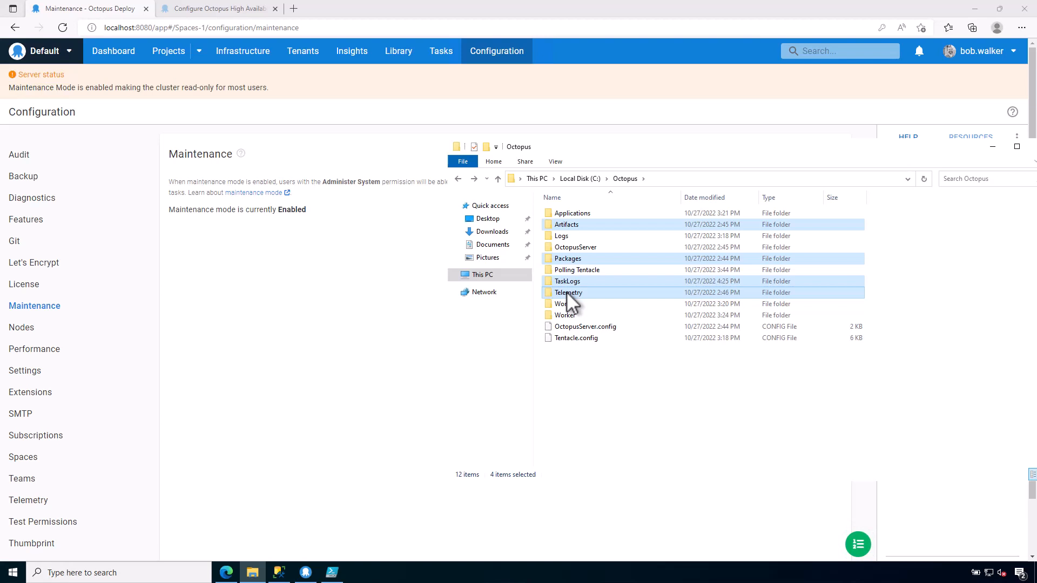
key("alt+Left")
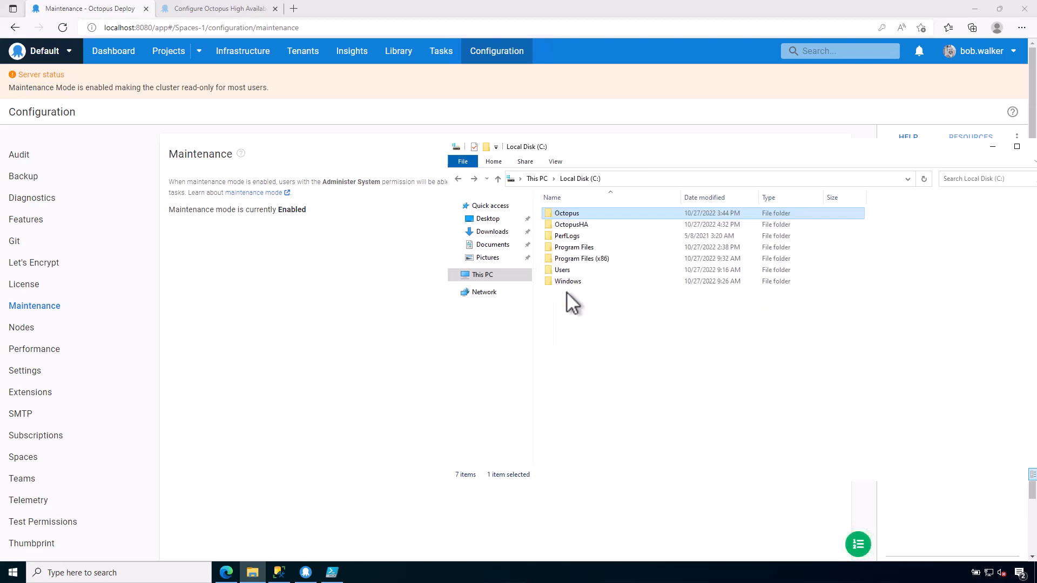
key("alt+Left")
key("alt+Right")
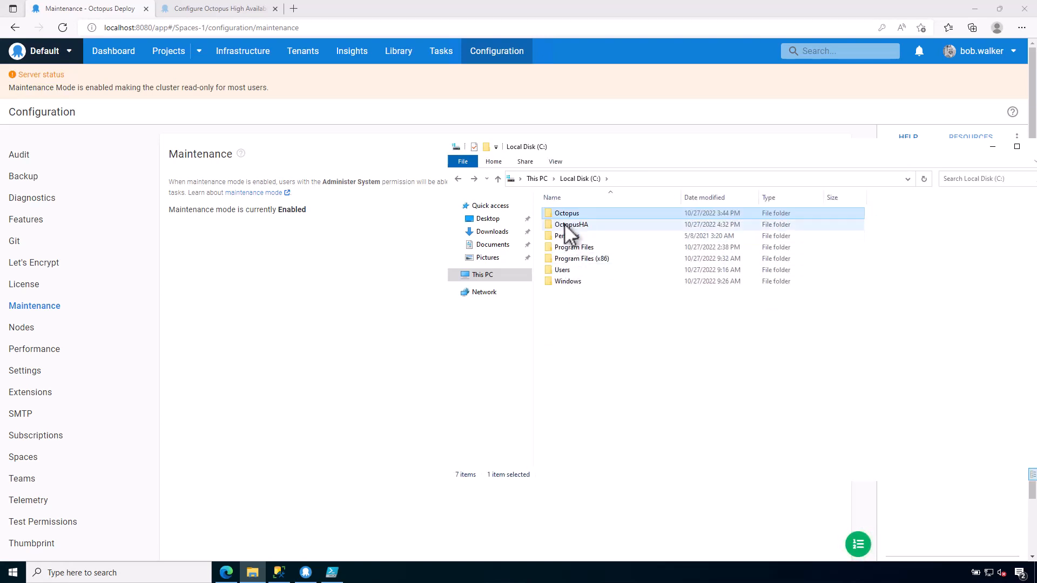
double_click(564, 223)
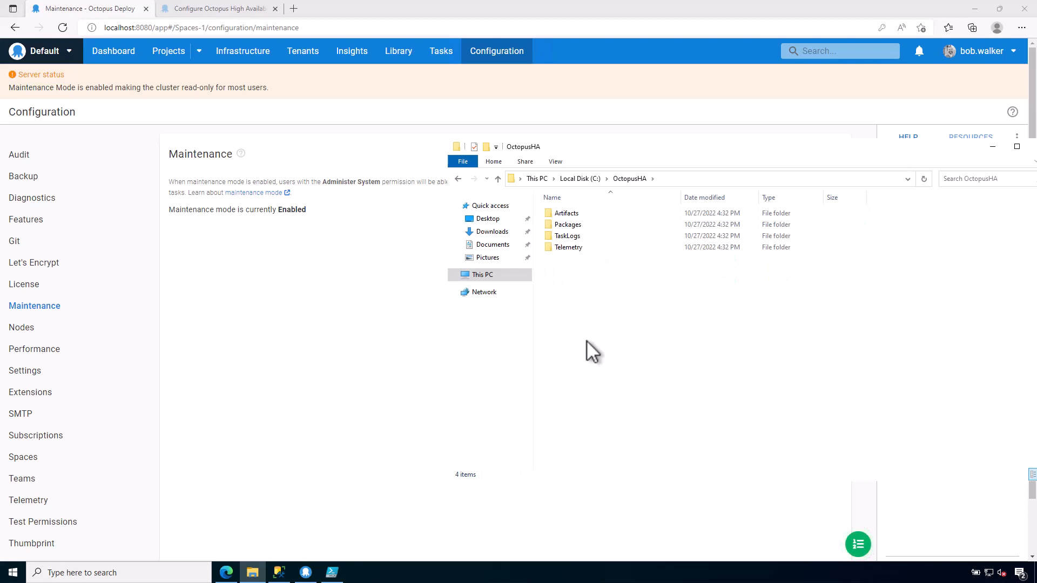
key("ctrl+v")
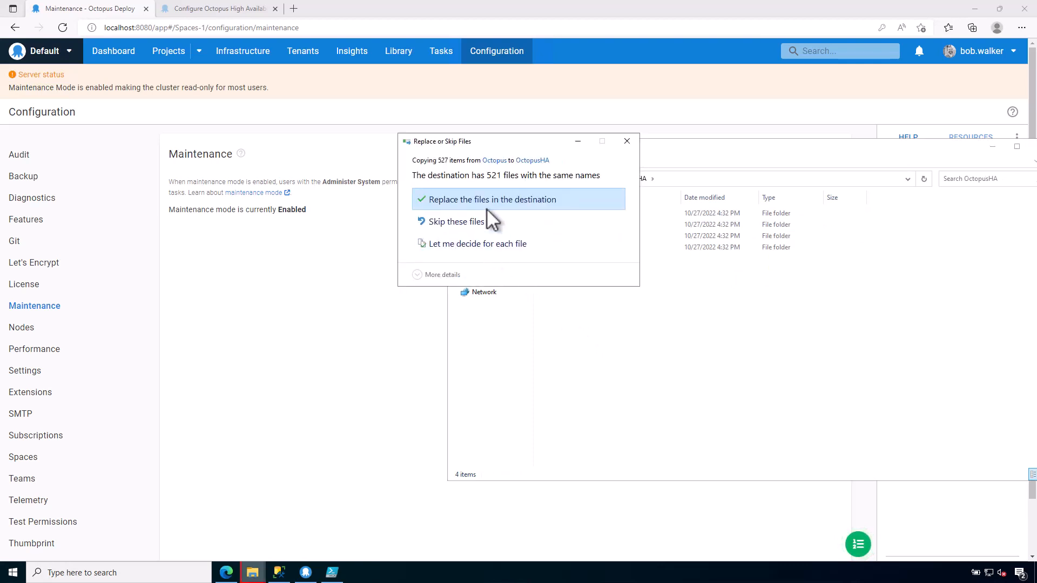
left_click(463, 221)
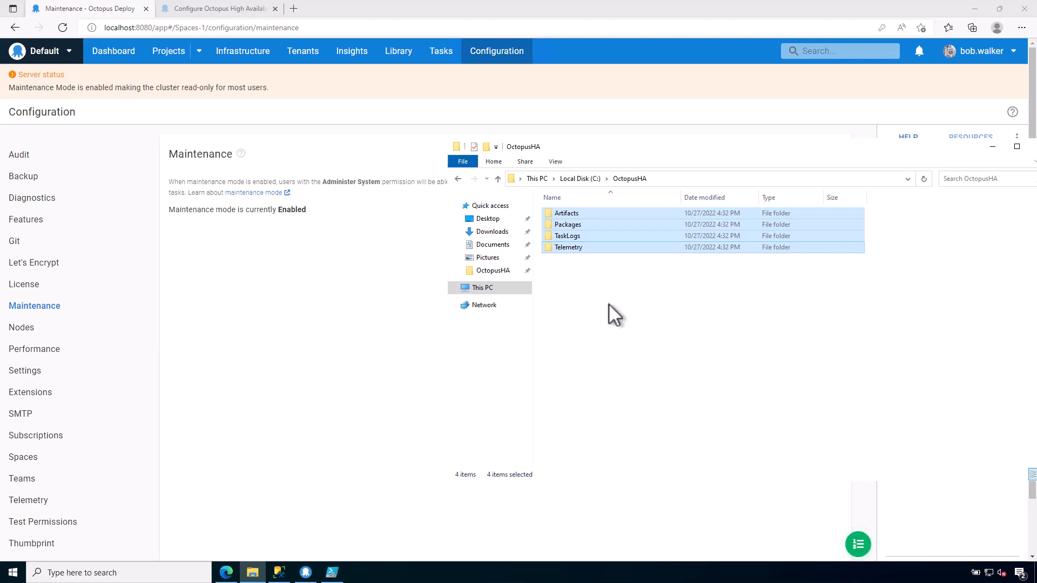
- Reopen the Server Folders settings in Octopus Deploy, and switch to the cluster shared path script in PowerShell ISE
left_click(24, 375)
scroll(335, 400, "down", 4)
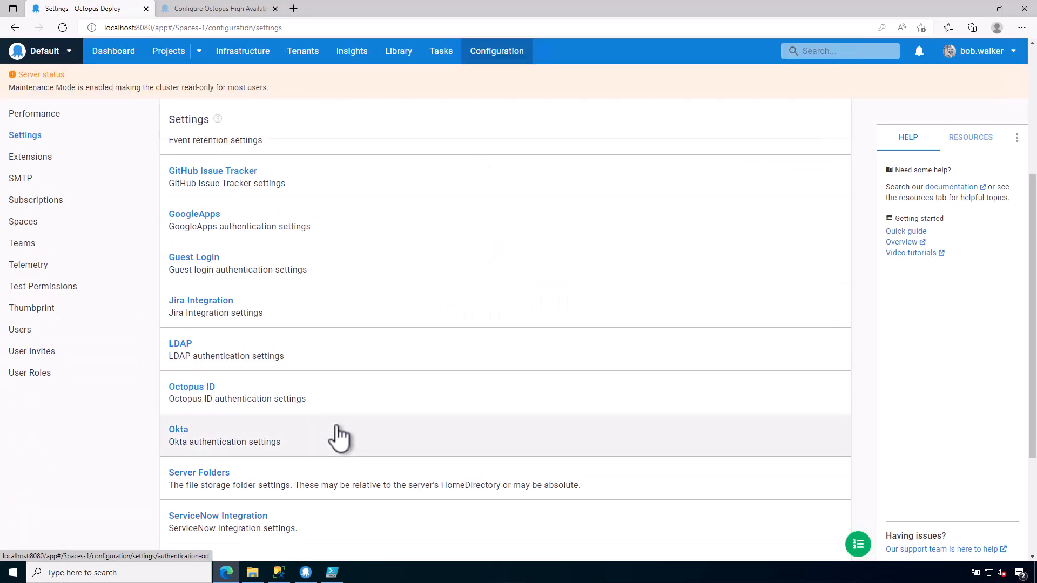
left_click(322, 482)
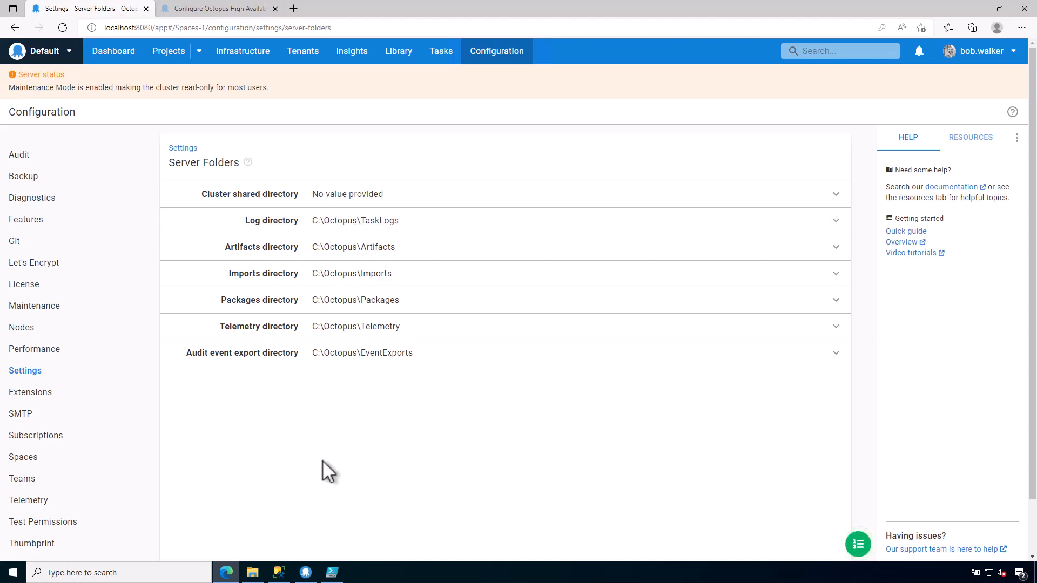
left_click(333, 573)
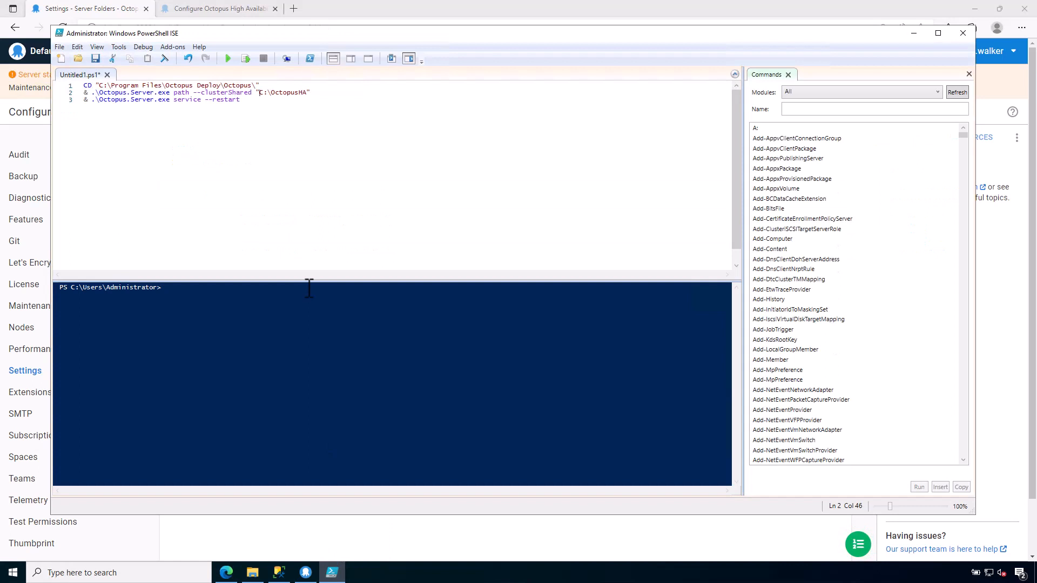
- Try inserting the network path \\10.0.0.233\OctopusHA\ before C:\OctopusHA in the script's clusterShared value, and remove it again
type("\\\\")
type("m")
key("BackSpace")
type("10.0.0.233\\OctopusHA\\")
key("shift+Left")
key("shift+Left")
key("shift+Left")
key("shift+Left")
key("shift+Left")
key("shift+Left")
key("shift+Left")
key("shift+Left")
key("shift+Left")
key("shift+Left")
key("shift+Left")
key("shift+Left")
key("shift+Left")
key("shift+Left")
key("shift+Left")
key("shift+Left")
key("shift+Left")
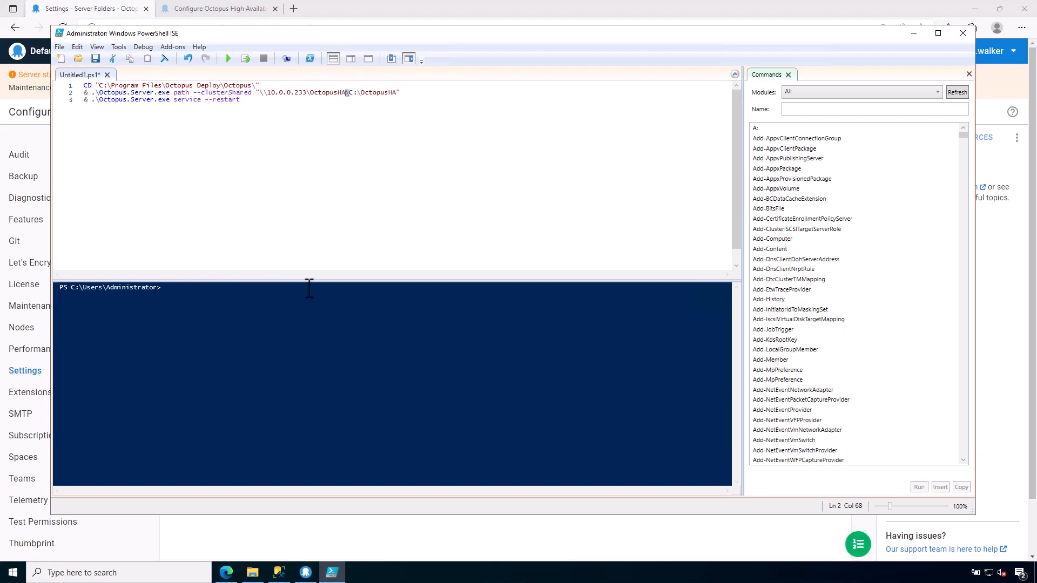
key("shift+Left")
key("shift+Left")
key("shift+Left")
key("shift+Left")
key("shift+Left")
key("shift+Left")
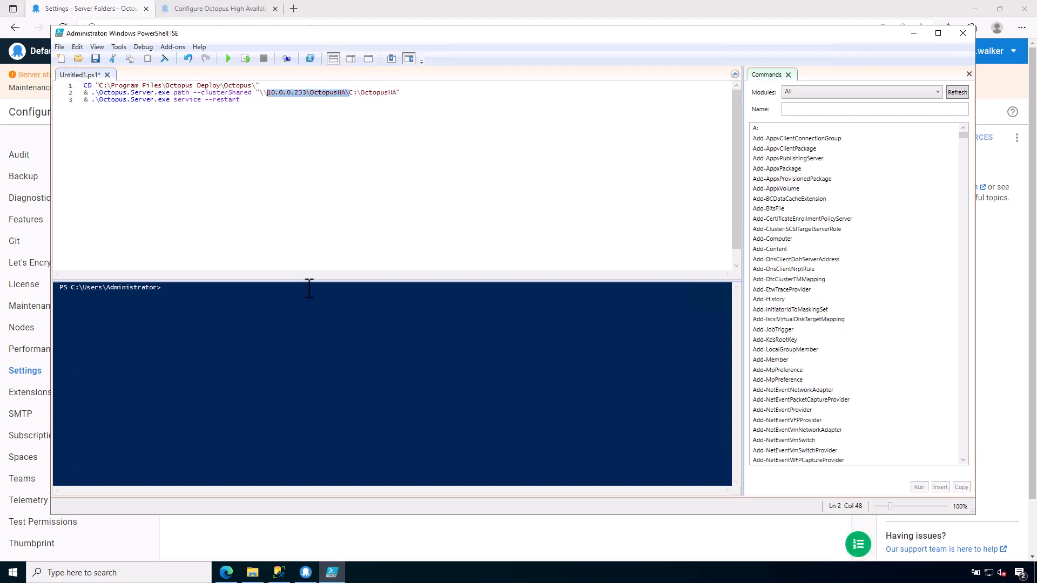
key("Delete")
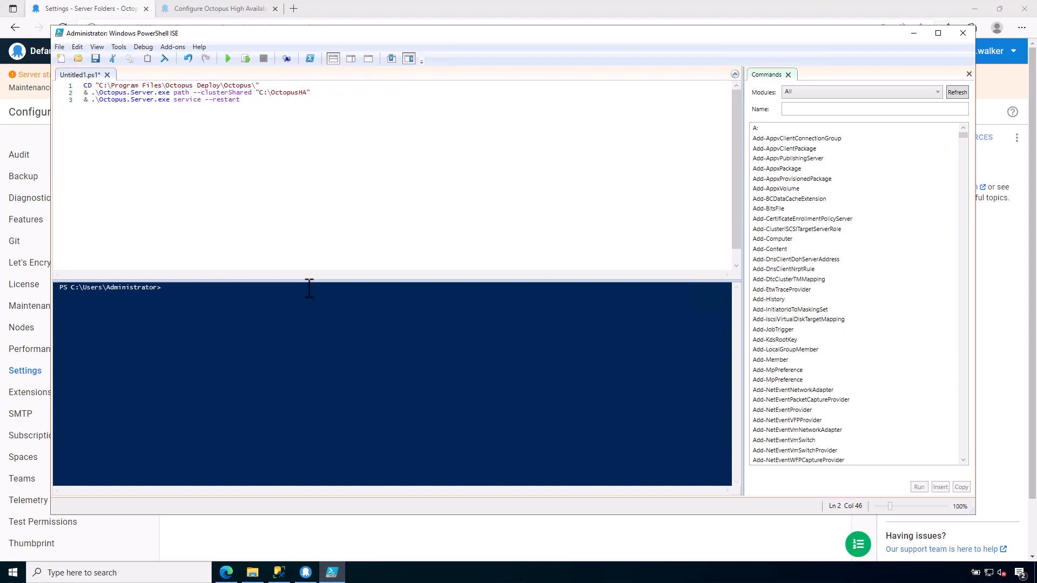
- Run the script that sets the cluster shared path to C:\OctopusHA and restarts the service, and reload Server Folders in Octopus Deploy
key("End")
left_click_drag(307, 92, 259, 93)
left_click_drag(264, 85, 217, 88)
left_click_drag(83, 92, 314, 93)
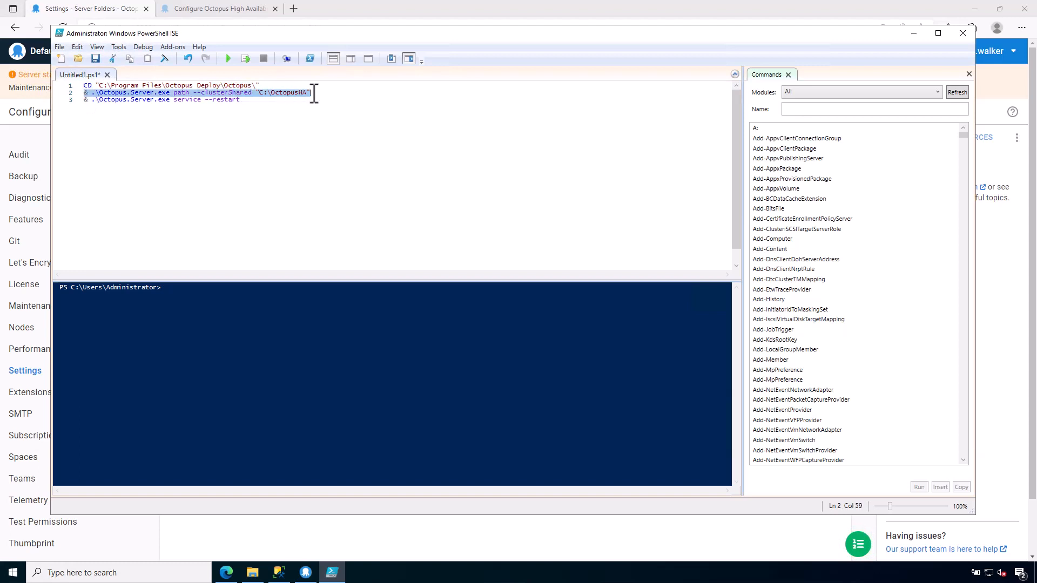
left_click(251, 102)
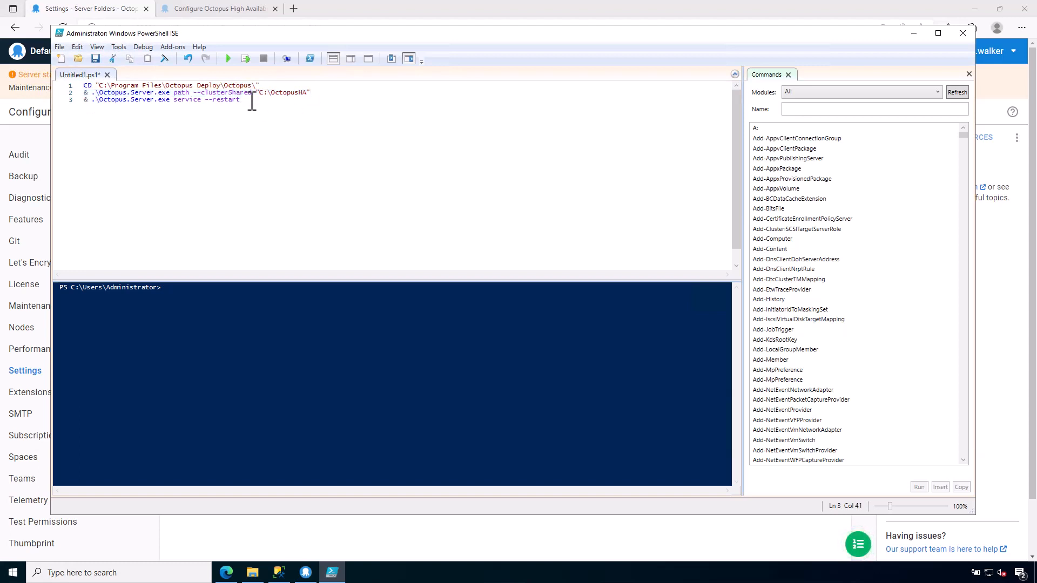
left_click(227, 58)
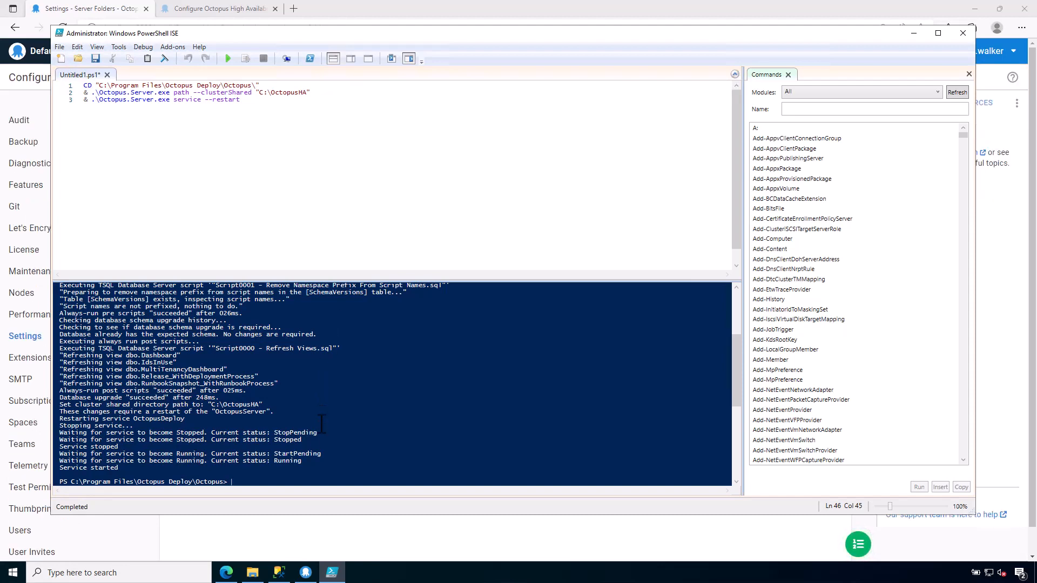
left_click(276, 527)
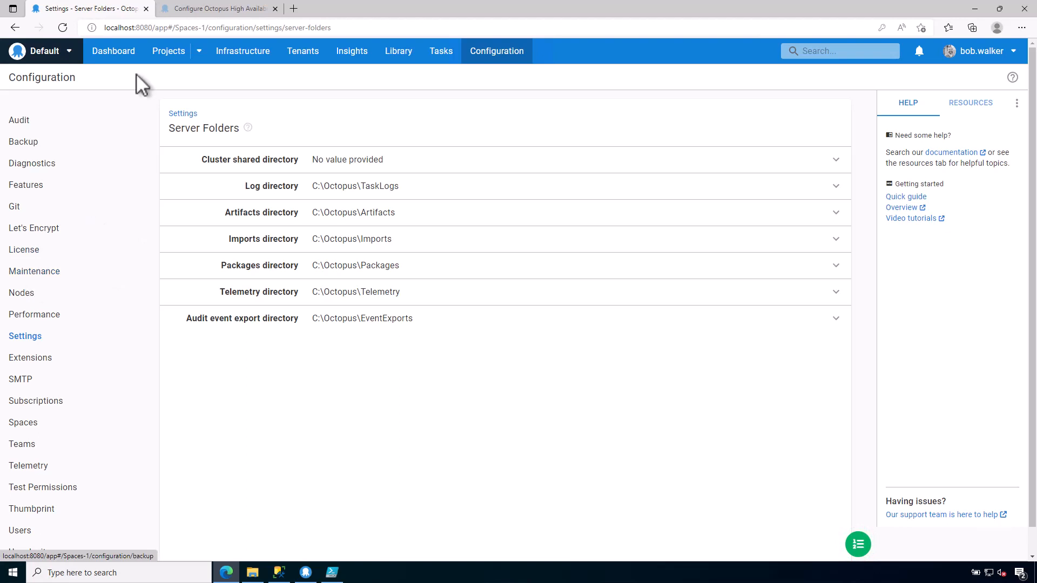
left_click(64, 27)
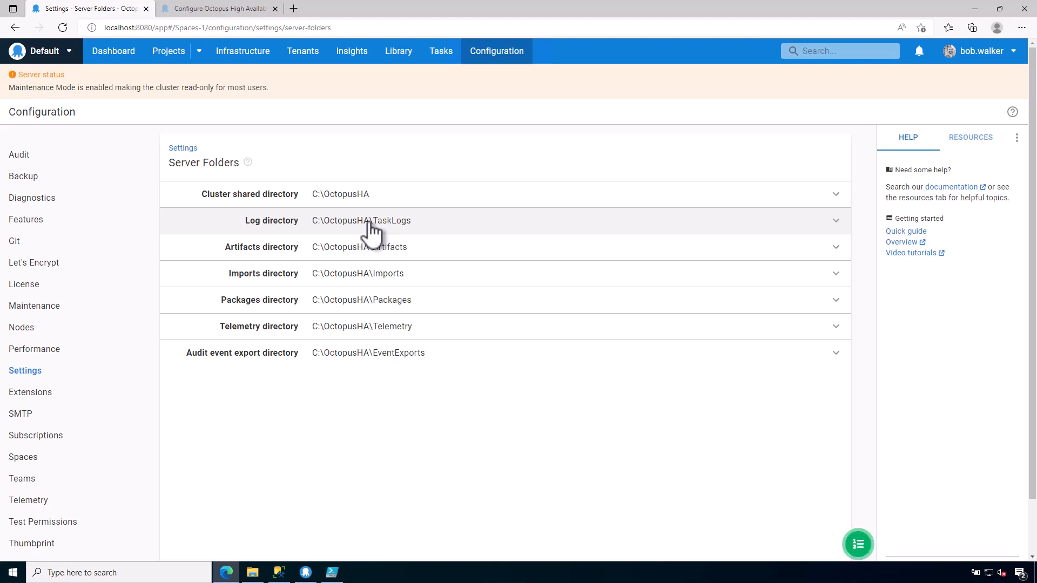
- Switch to Octopus Manager, view the default instance's master key, and copy it to the clipboard
left_click(306, 572)
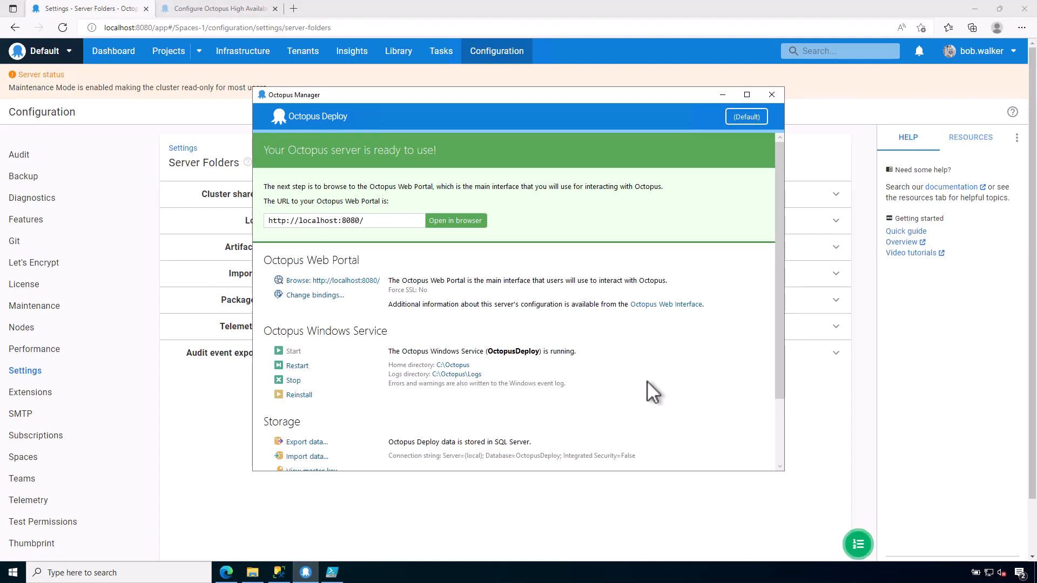
scroll(647, 381, "down", 1)
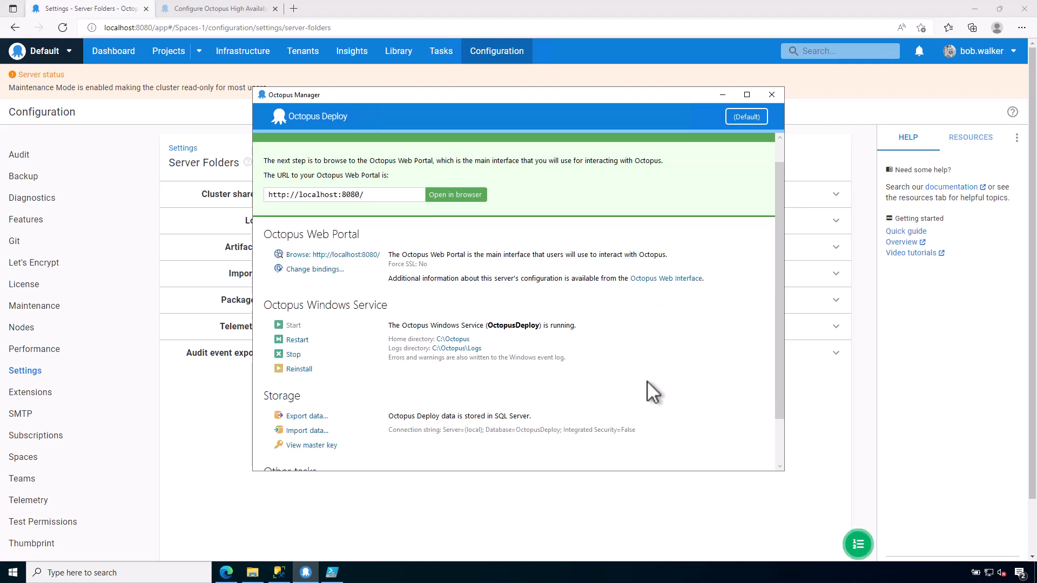
scroll(647, 380, "down", 2)
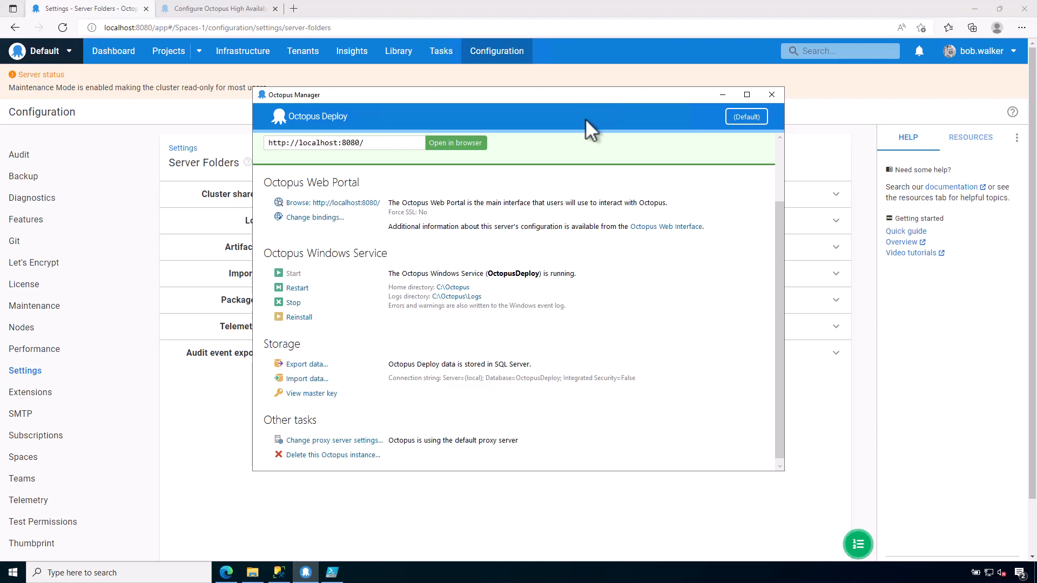
left_click(324, 393)
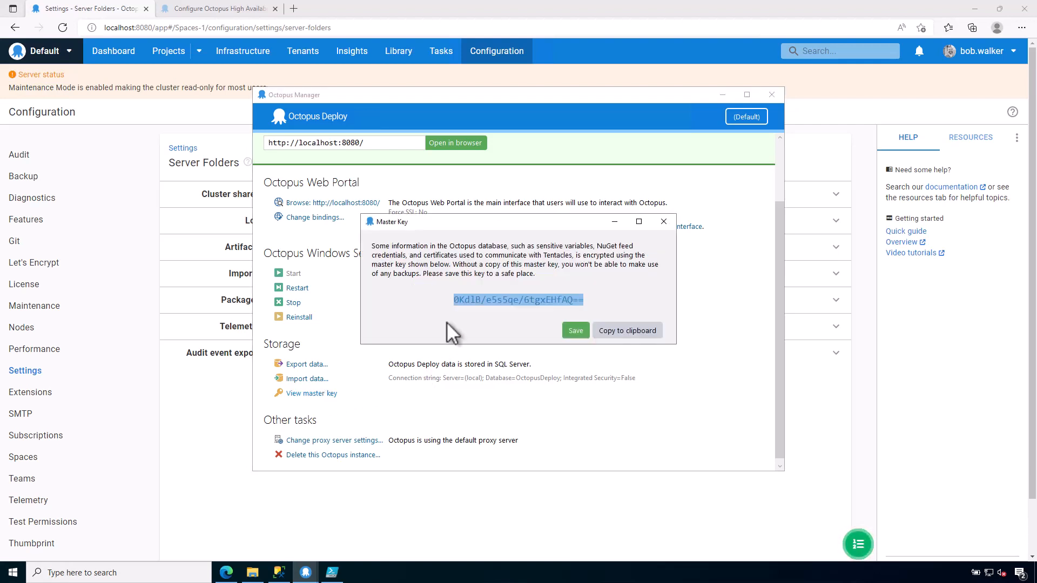
left_click(611, 334)
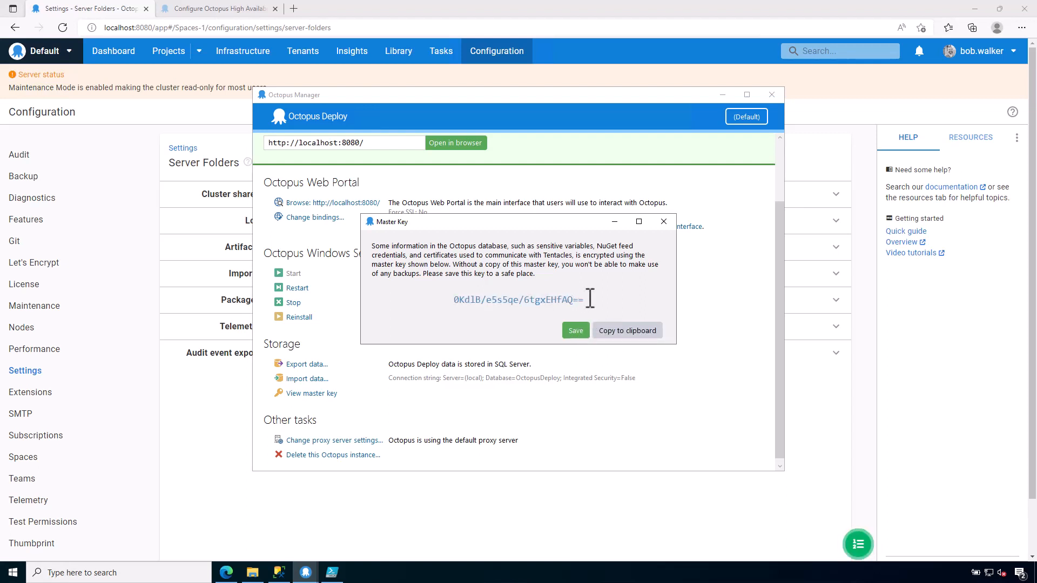
left_click_drag(590, 299, 454, 303)
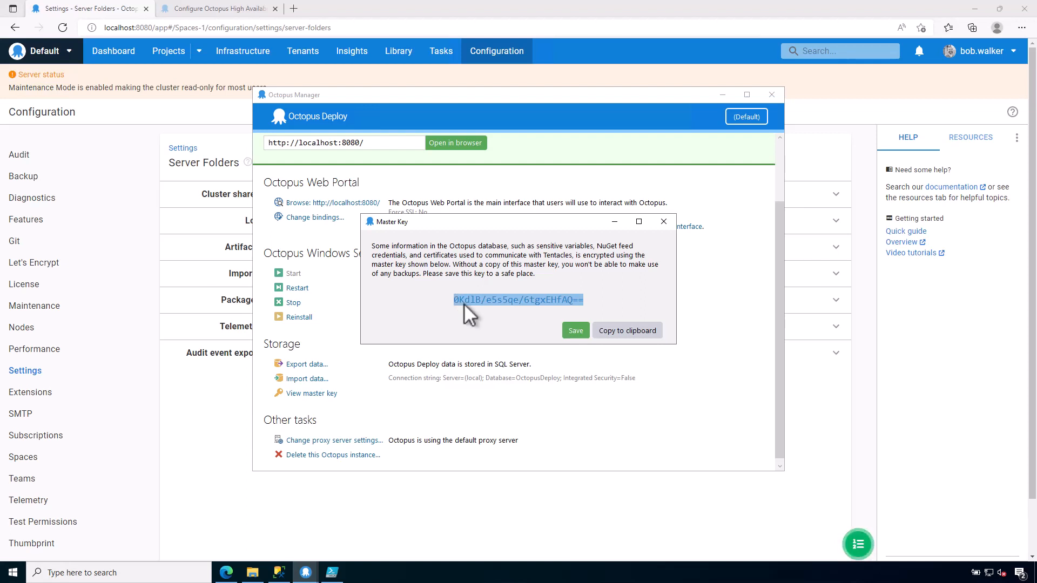
left_click(606, 330)
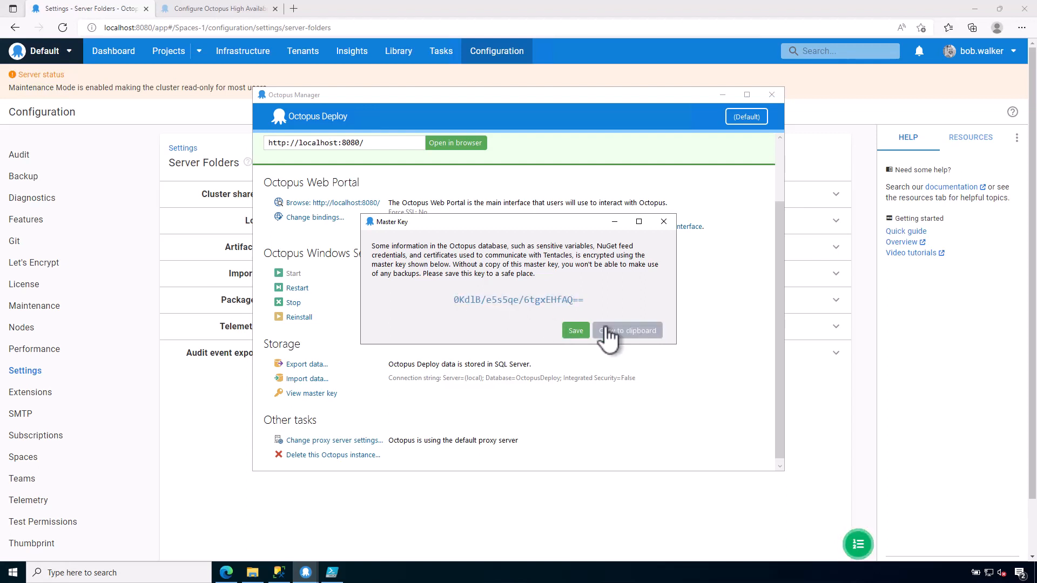
left_click(665, 221)
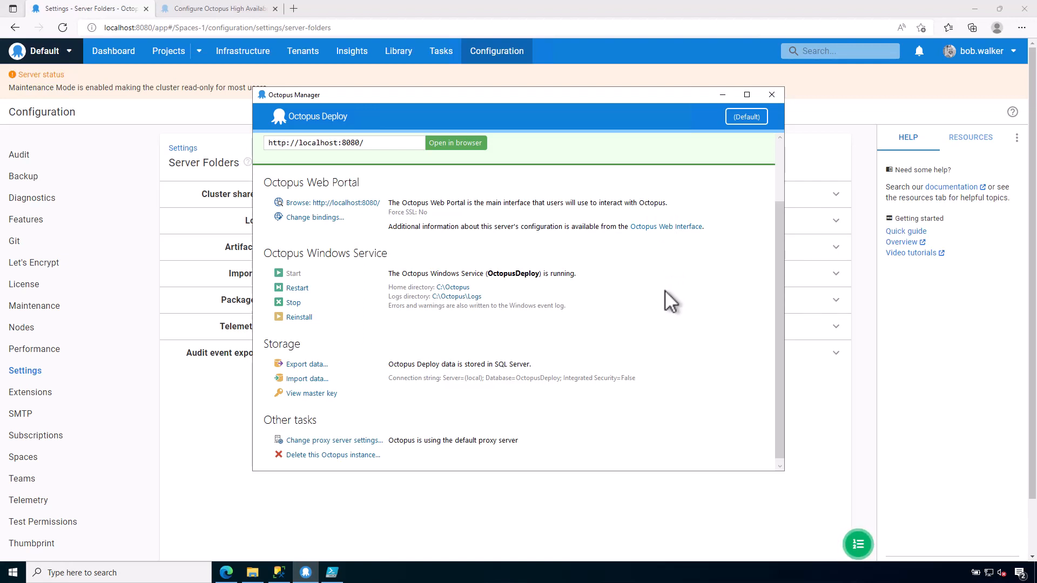
- Create a new Octopus Server instance named HANode02 and start adding it to a High Availability cluster
left_click(734, 119)
left_click(721, 155)
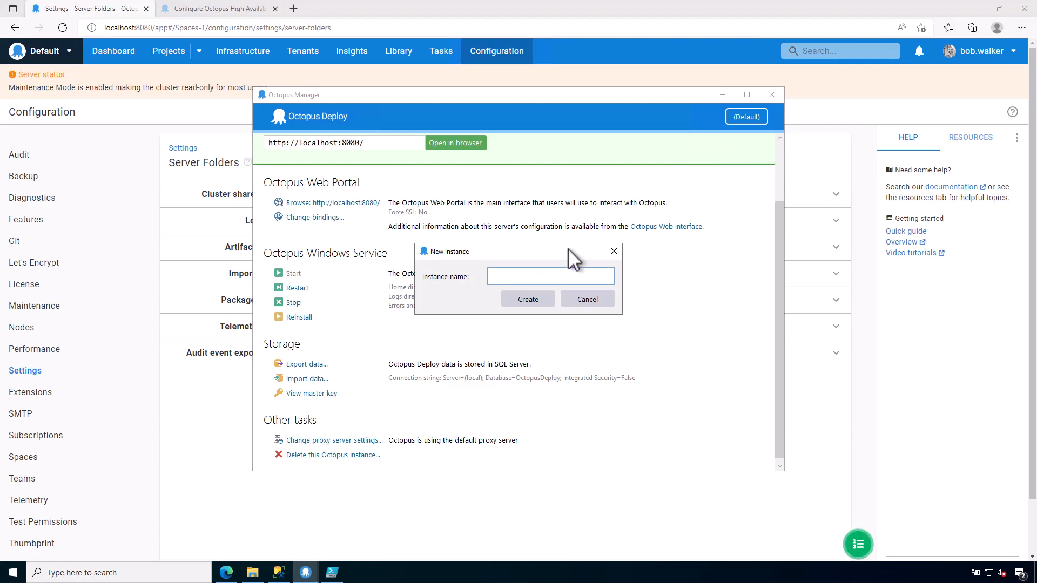
type("HANode02")
left_click(532, 300)
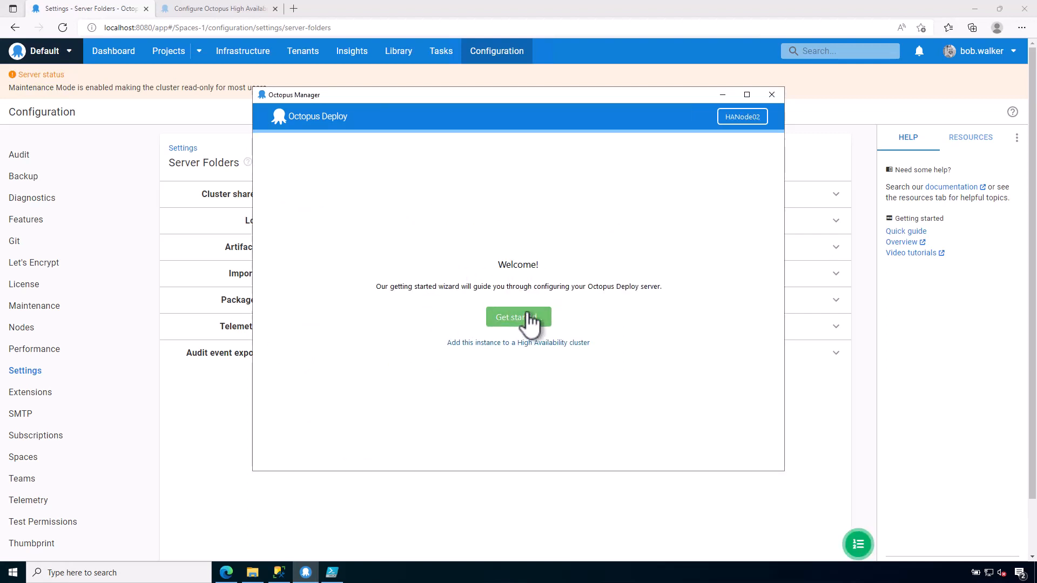
left_click(506, 344)
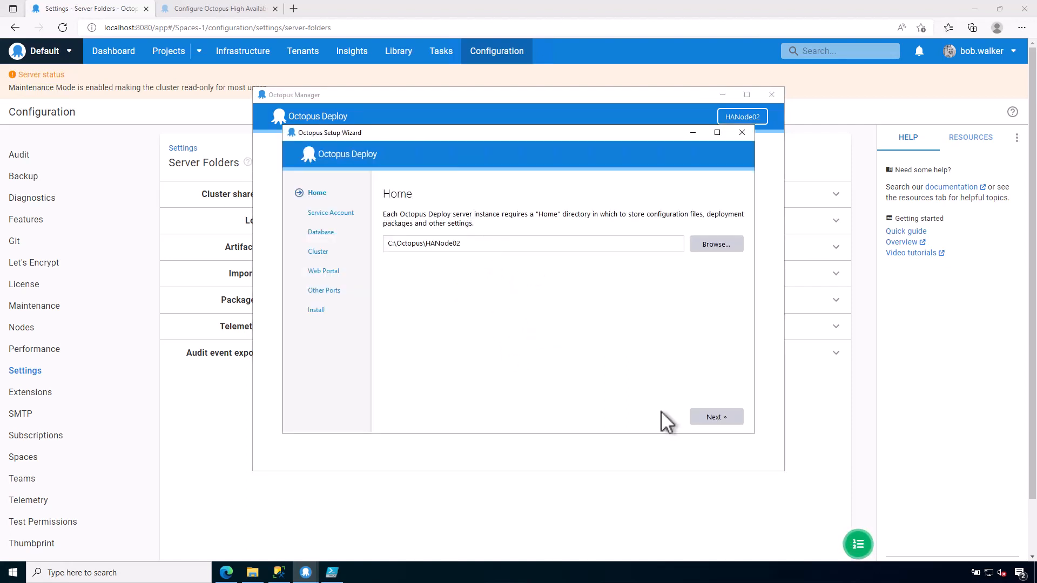
- Accept C:\Octopus\HANode02 as the home directory and keep the Local System account for the service
left_click(716, 416)
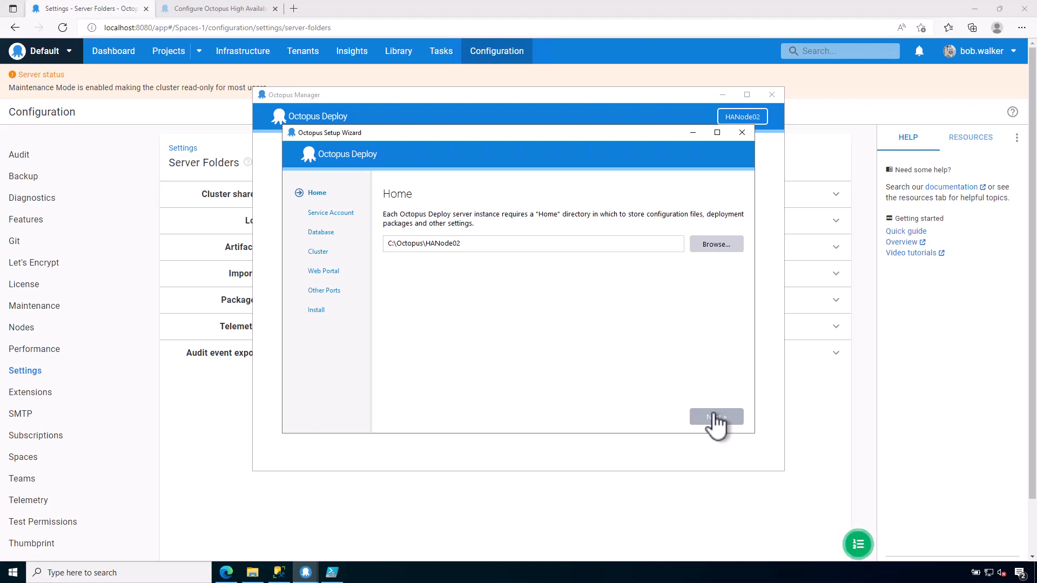
left_click(715, 417)
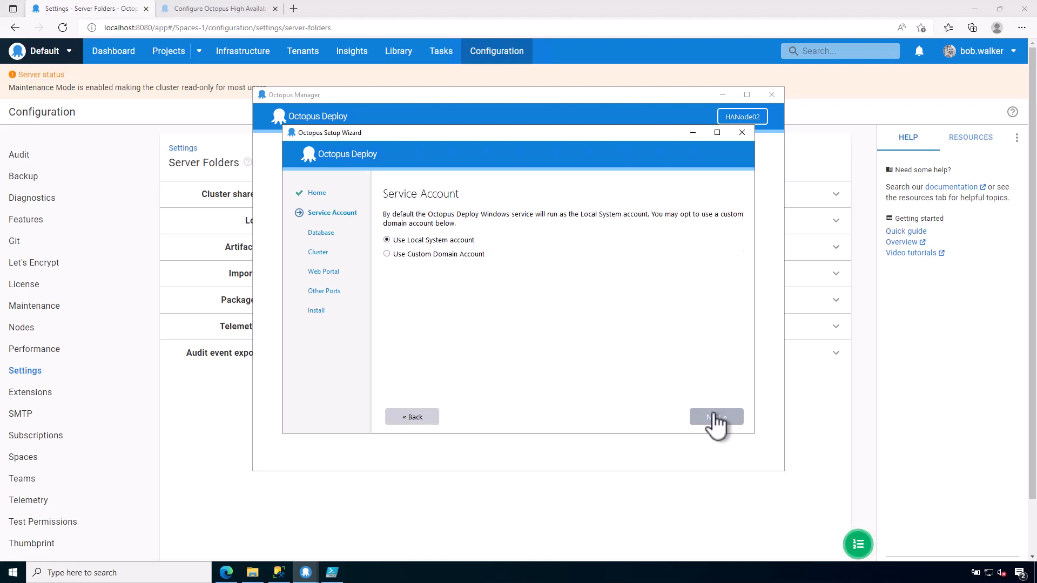
left_click(715, 417)
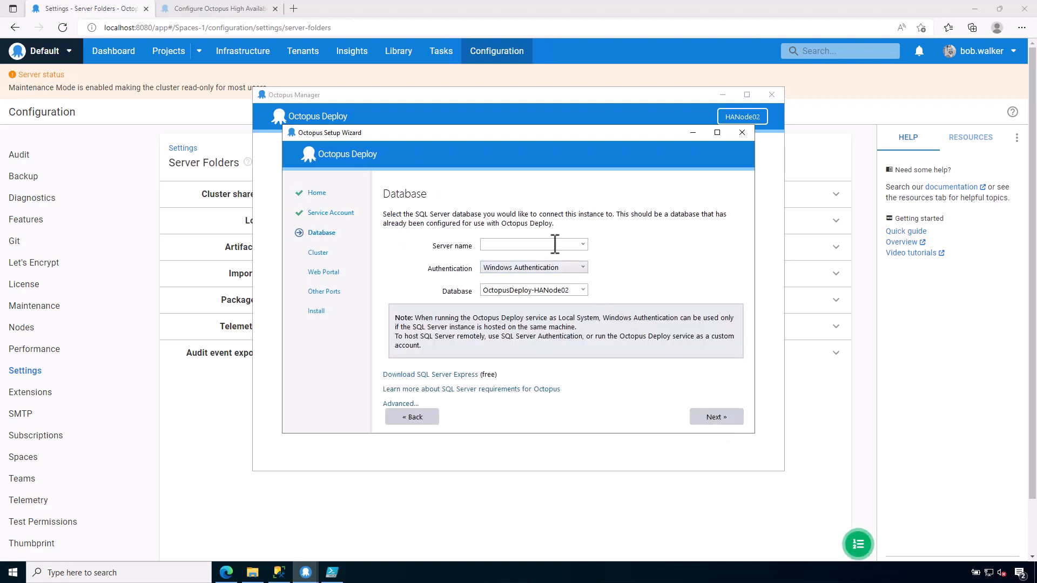
- Connect the instance to the OctopusDeploy database on (local) using SQL Server Authentication, with login octopus_svc and the account password
left_click(551, 269)
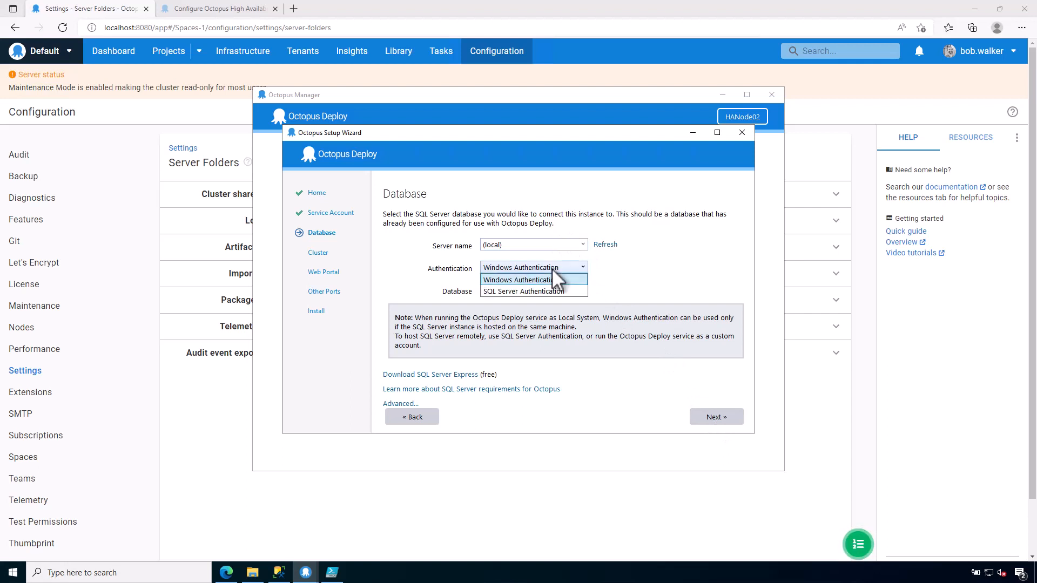
left_click(538, 287)
left_click(533, 287)
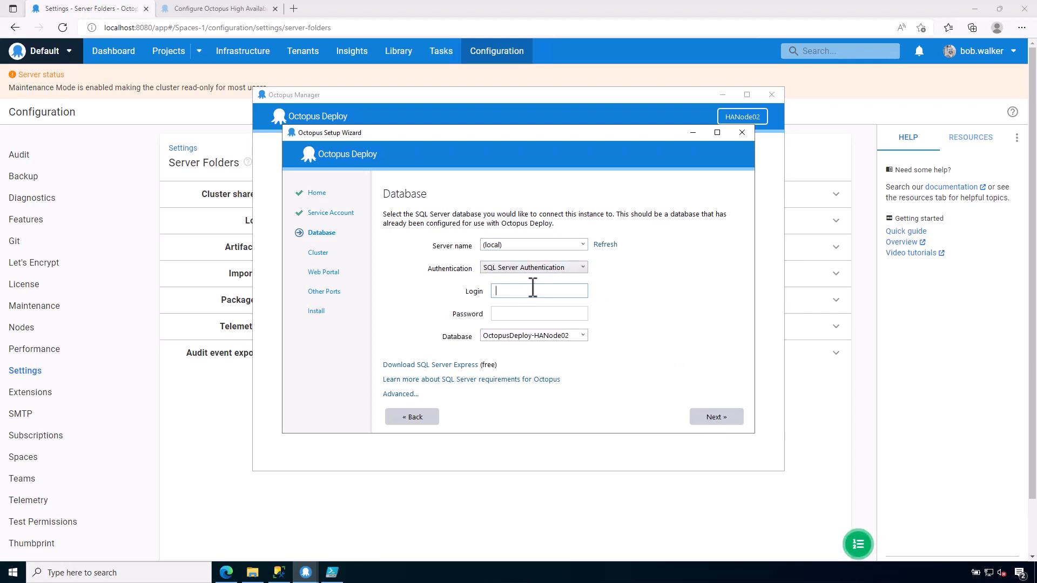
type("octopus_svc")
key("Tab")
type("•••••••••••")
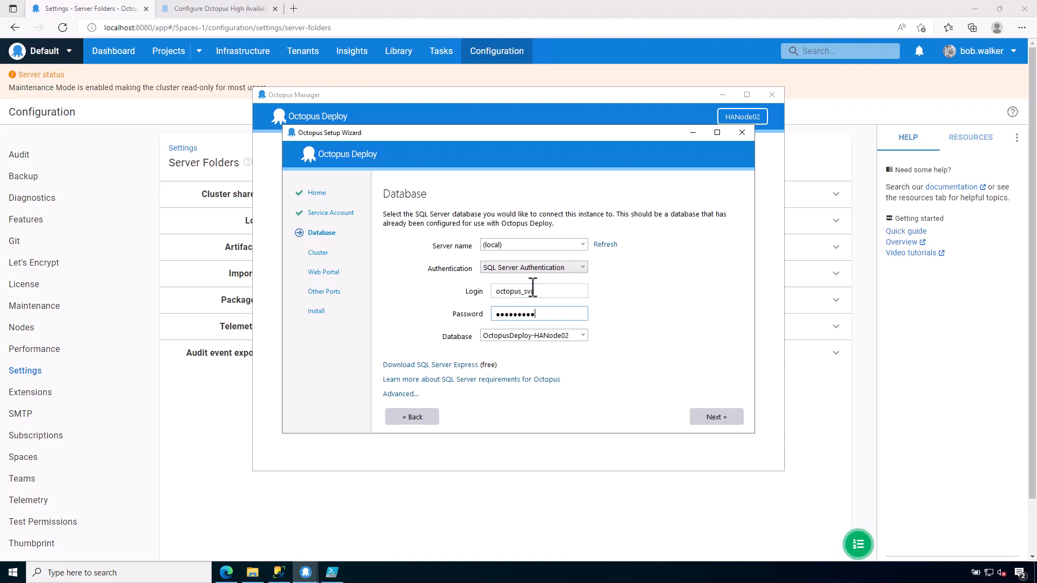
left_click(583, 335)
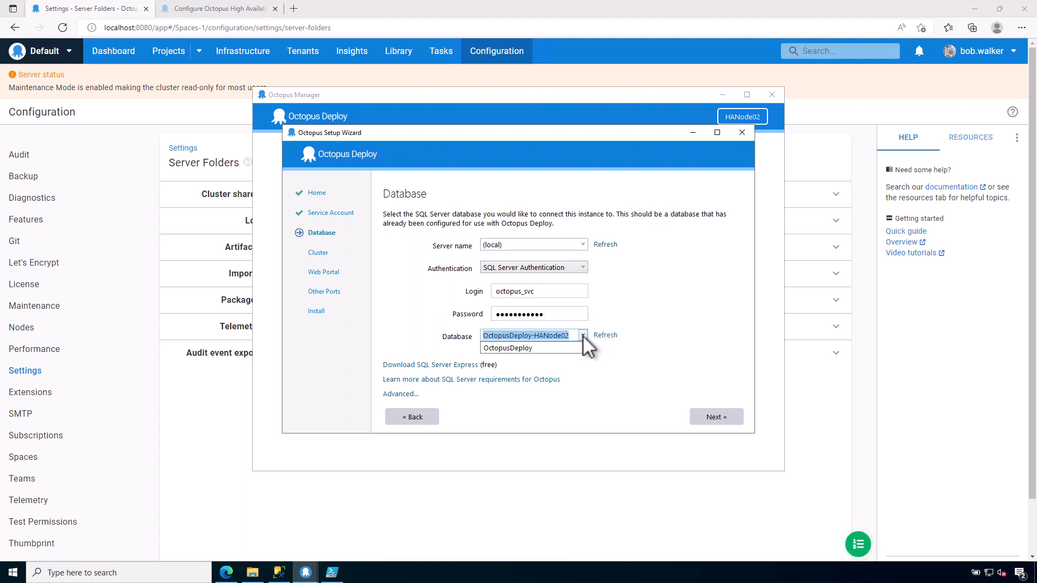
left_click(553, 349)
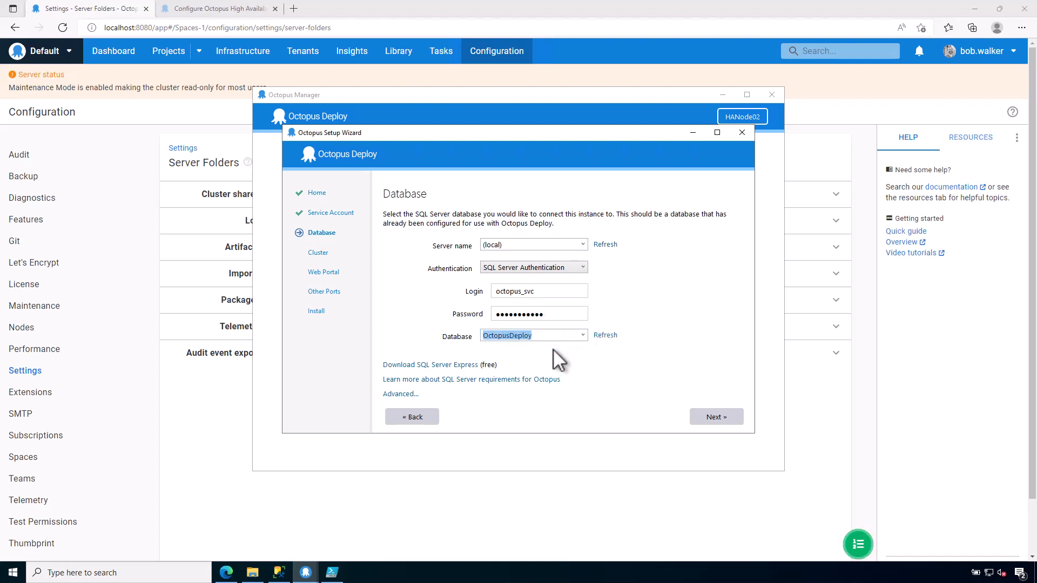
left_click(711, 417)
left_click(717, 417)
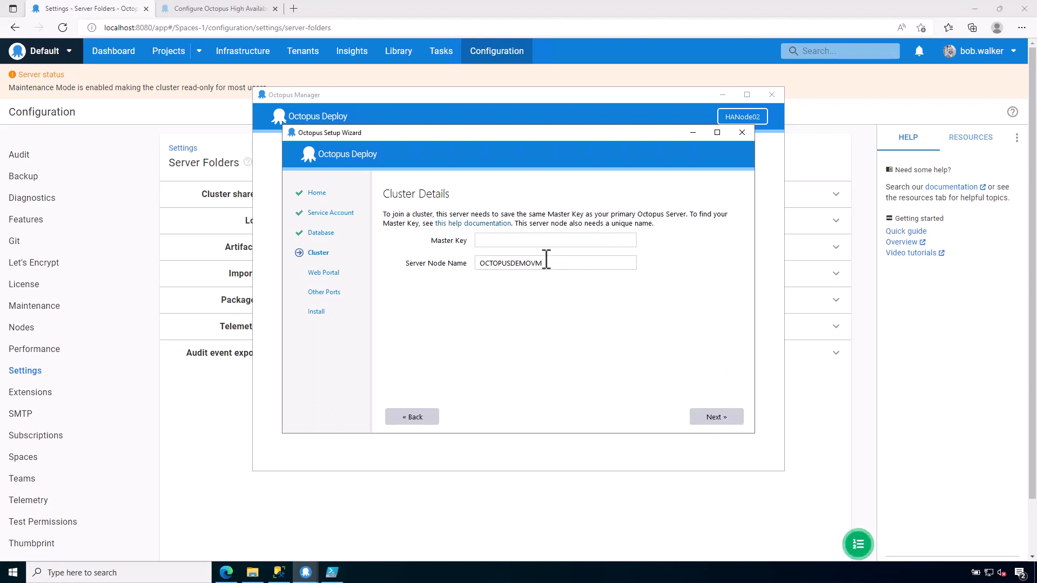
- Paste the master key into the cluster details and name the server node OCTOPUSDEMOVM-Node02
left_click(510, 242)
key("ctrl+v")
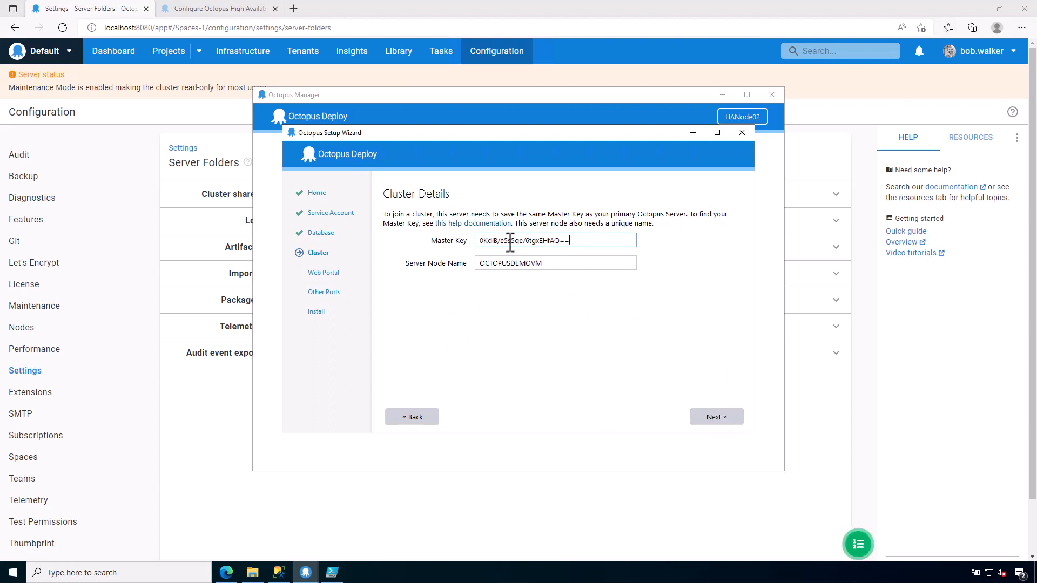
left_click_drag(556, 263, 474, 264)
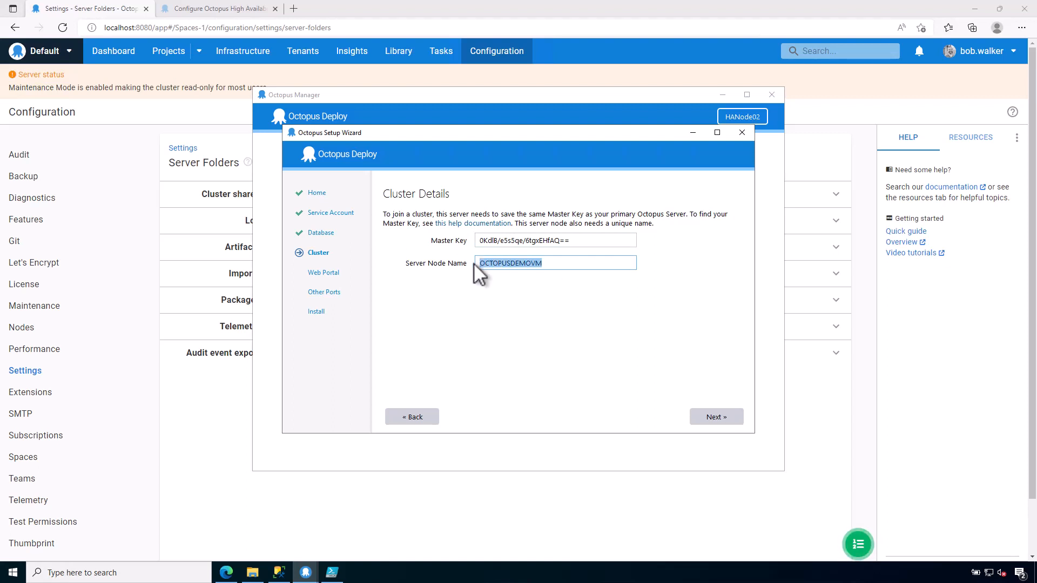
key("End")
type("-NOde")
key("BackSpace")
key("BackSpace")
key("BackSpace")
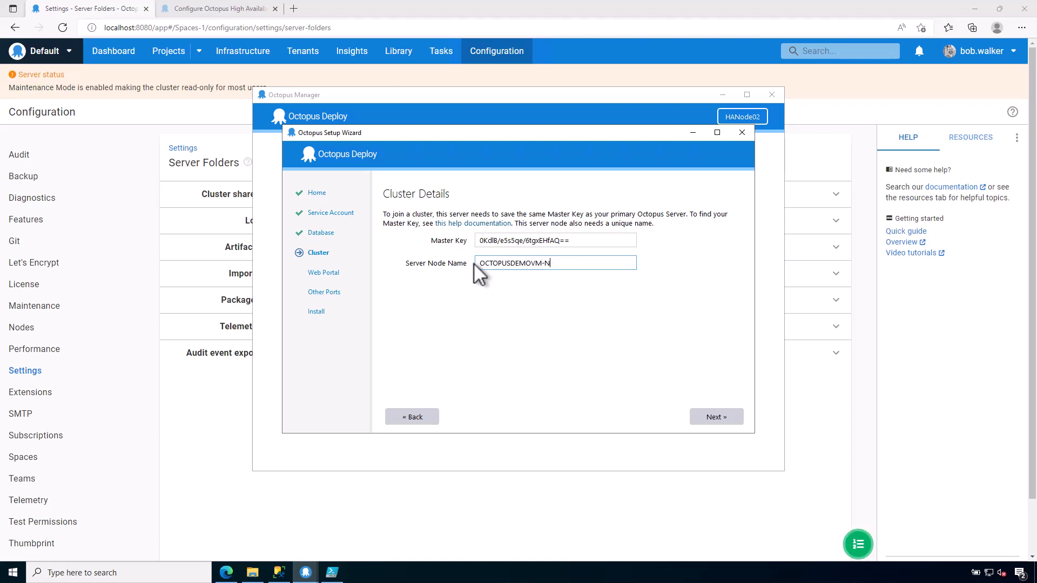
type("ode02")
left_click(706, 418)
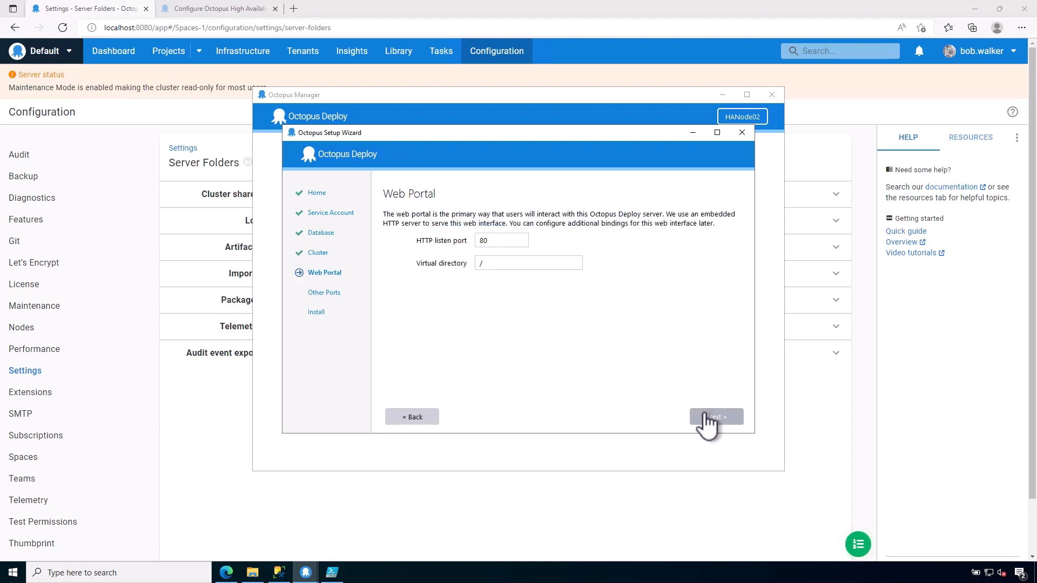
- Set the web portal's HTTP listen port to 8081 and change the last digit of the communications port to 4
left_click(498, 240)
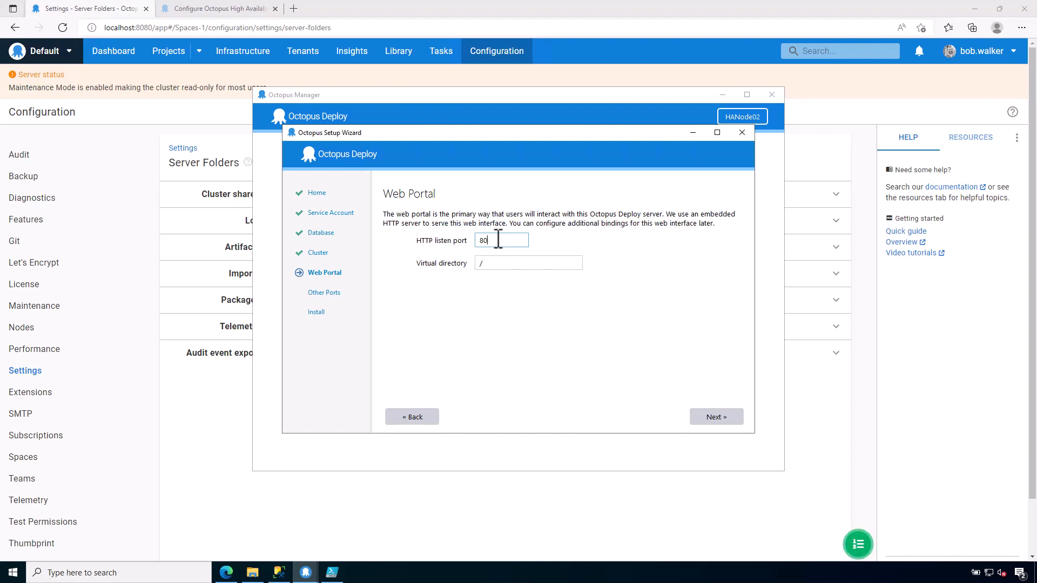
type("81")
left_click(705, 419)
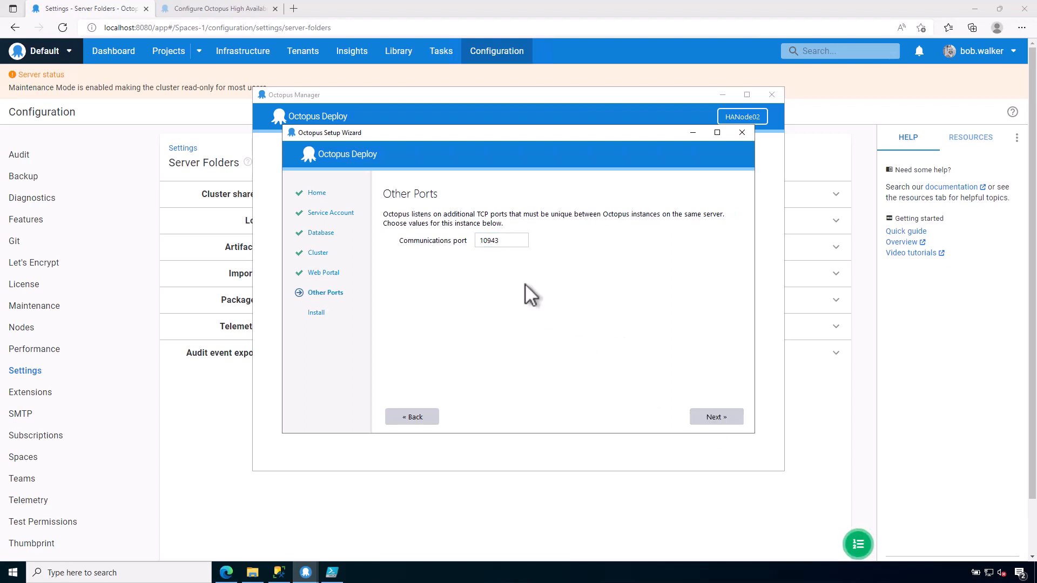
left_click(501, 242)
type("4")
left_click(714, 416)
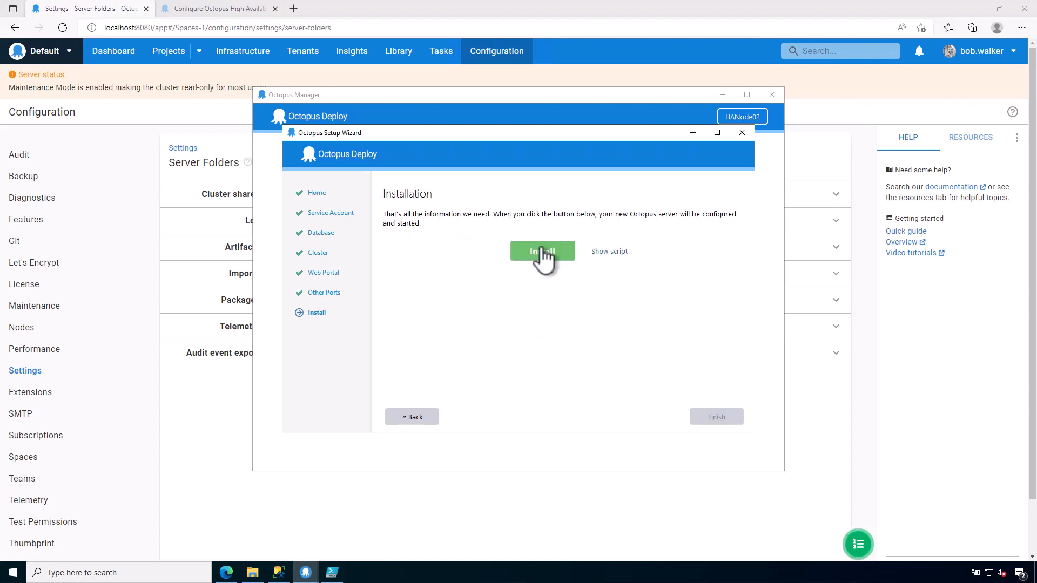
- Install the configured HANode02 instance and finish the setup wizard
left_click(543, 253)
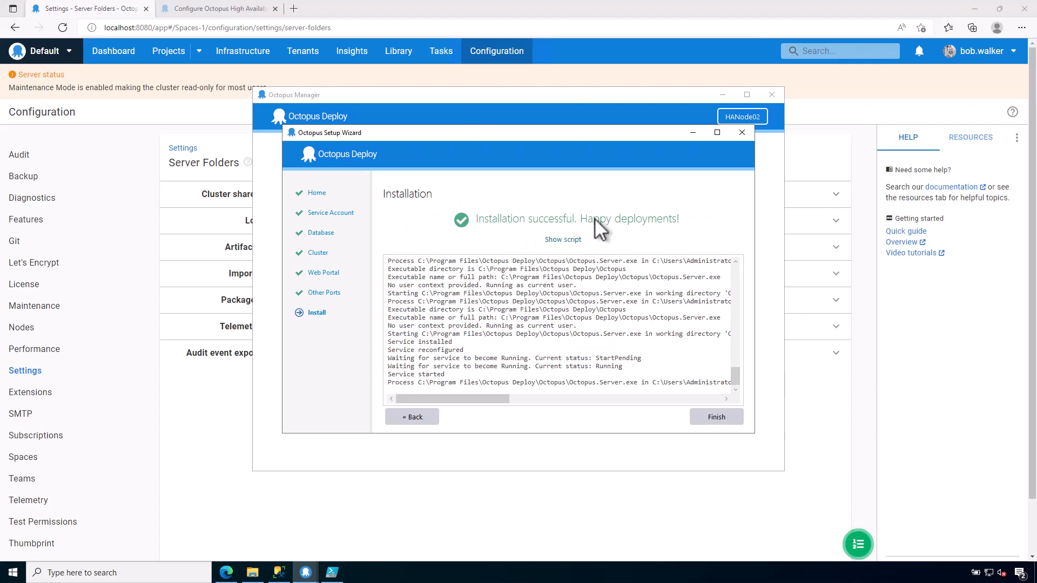
left_click(721, 421)
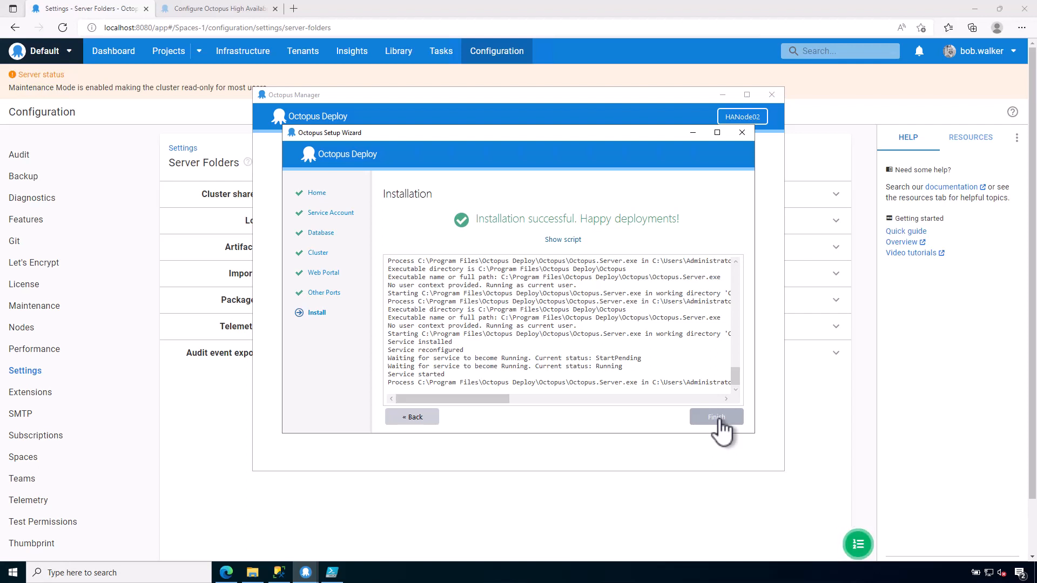
left_click(720, 422)
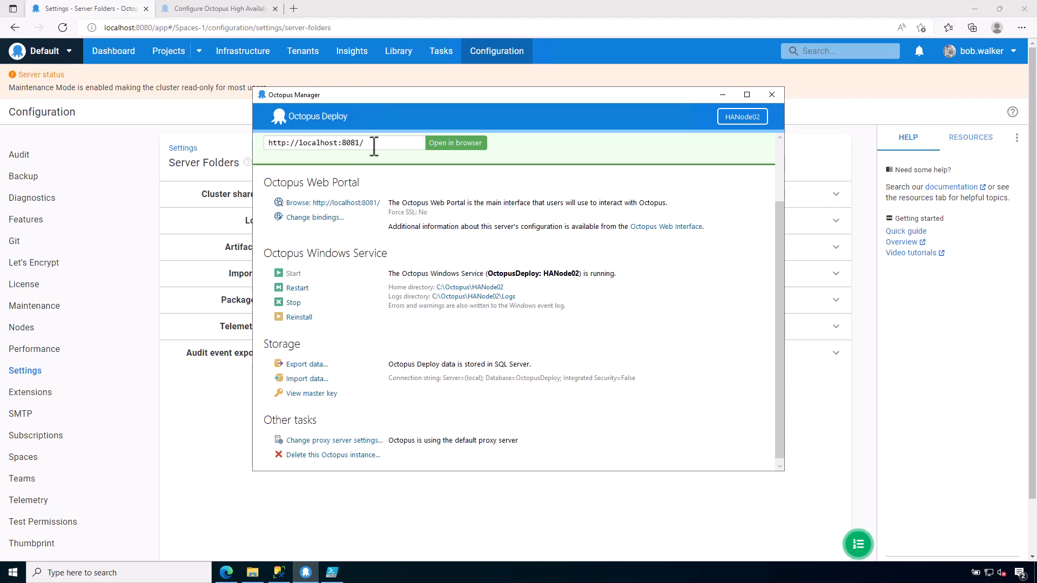
- Open the HANode02 web portal on port 8081 to check it, close it, and view the cluster's nodes in the port 8080 portal
left_click(459, 143)
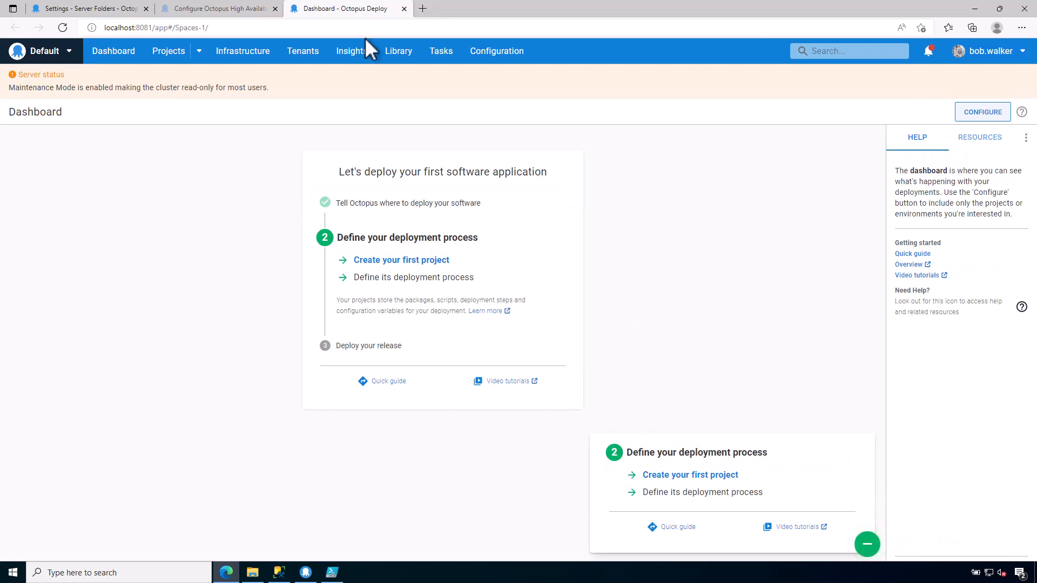
left_click(405, 8)
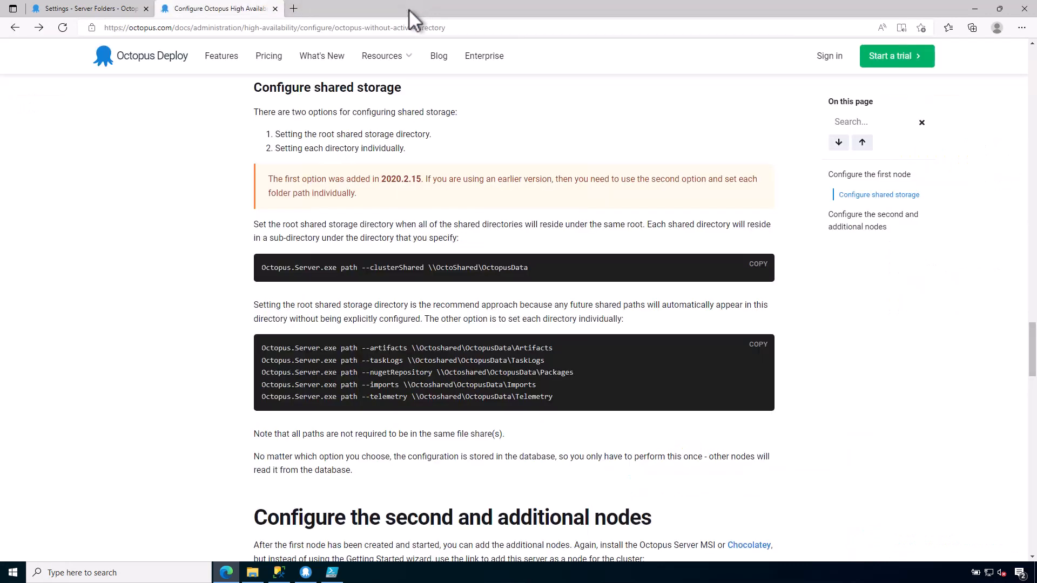
left_click(90, 12)
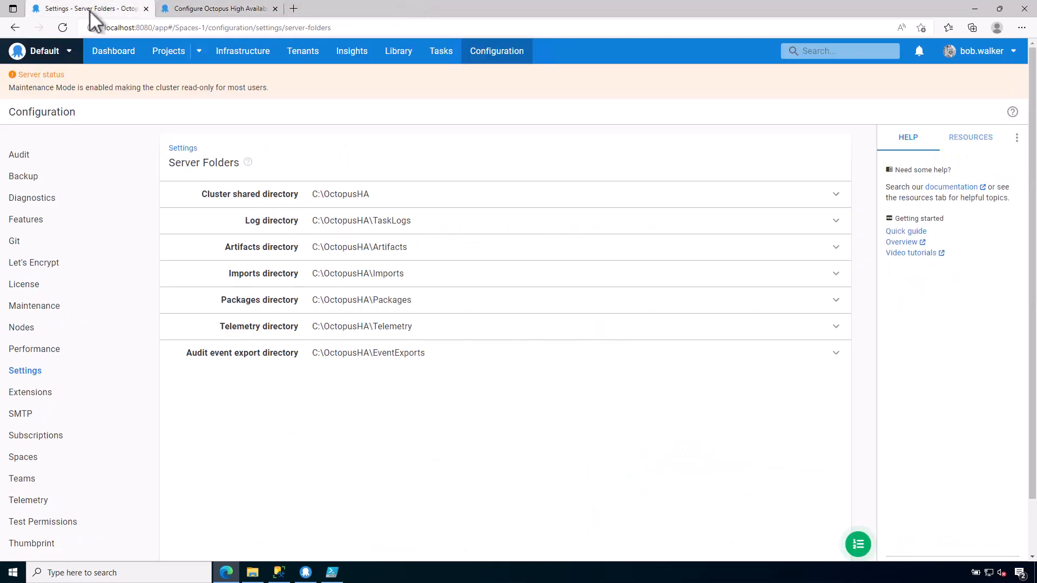
left_click(496, 54)
left_click(38, 328)
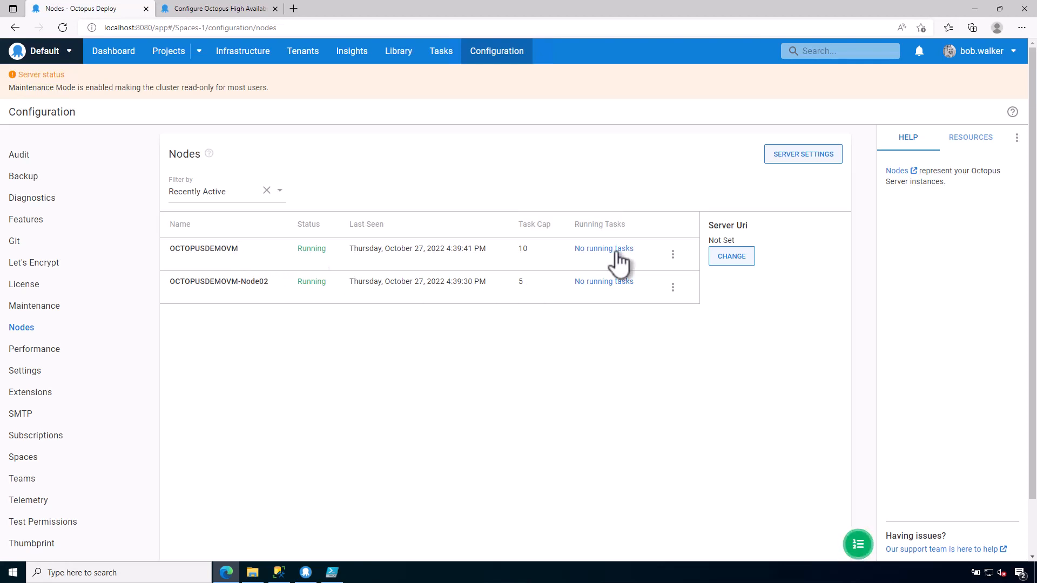
- Set the task cap of OCTOPUSDEMOVM-Node02 to 1 and drain the OCTOPUSDEMOVM node
left_click(673, 287)
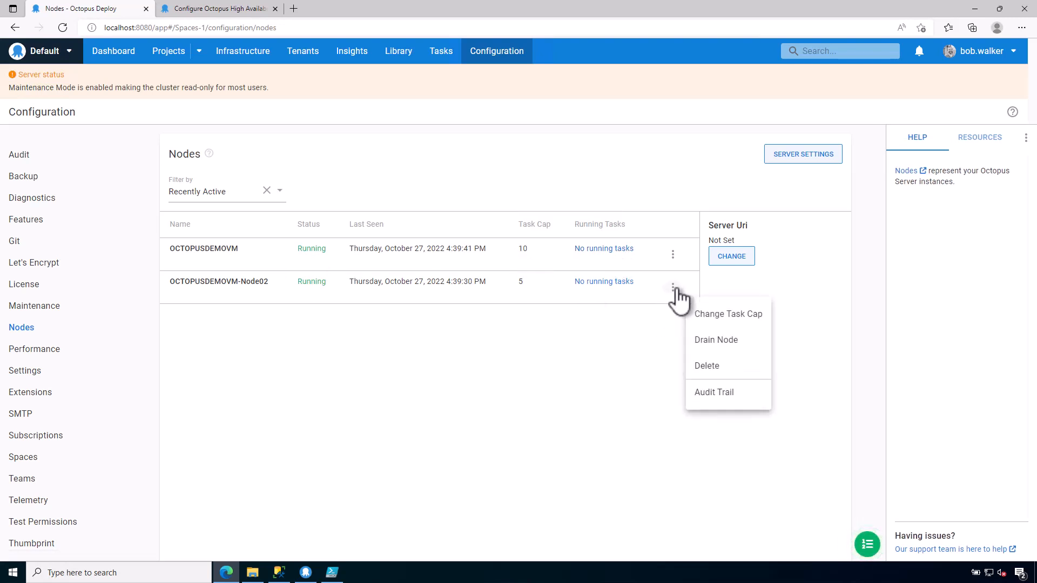
left_click(644, 354)
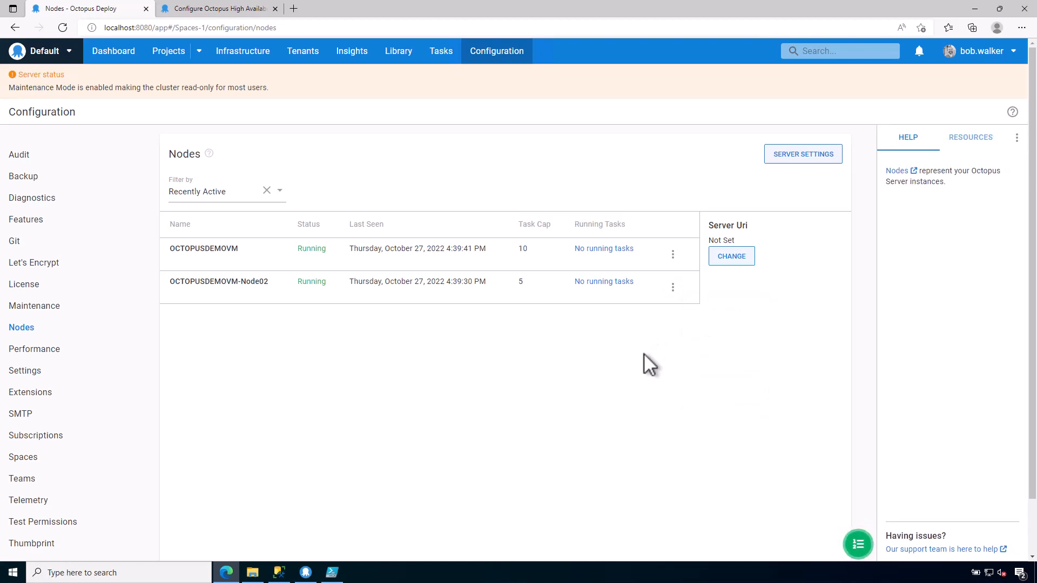
left_click(675, 292)
left_click(703, 312)
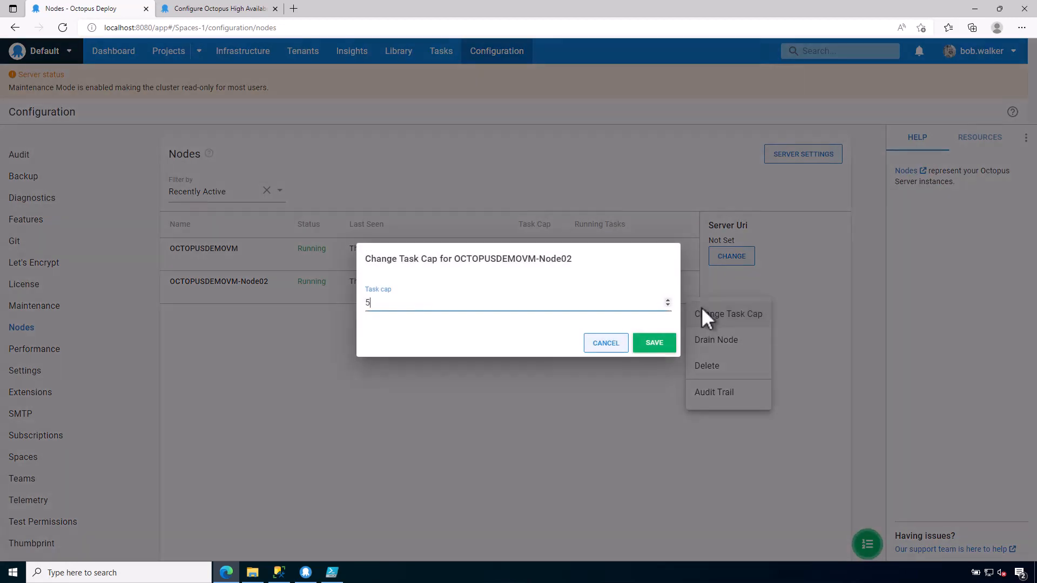
left_click_drag(548, 305, 352, 294)
left_click(656, 349)
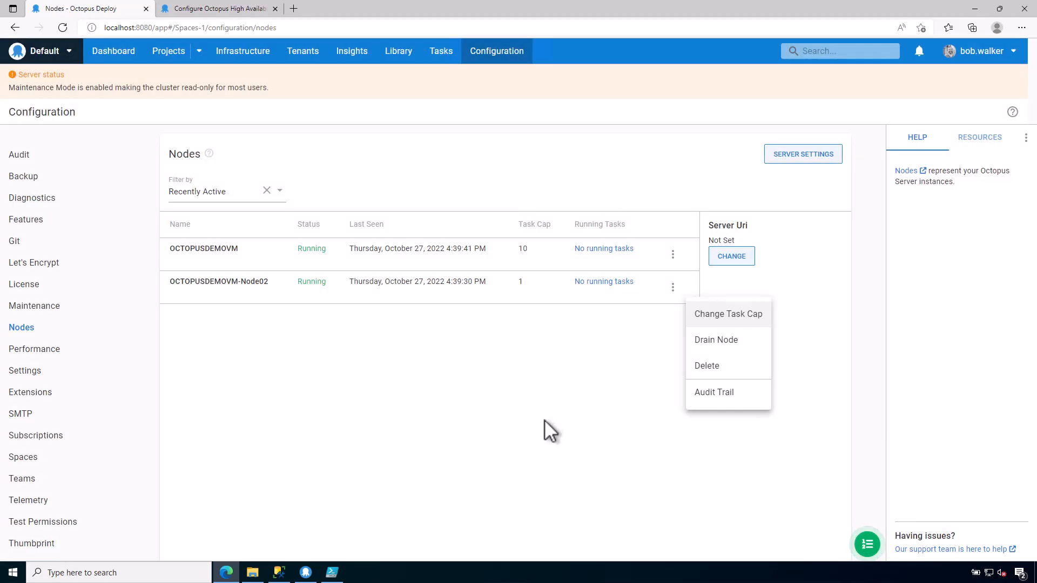
left_click(545, 420)
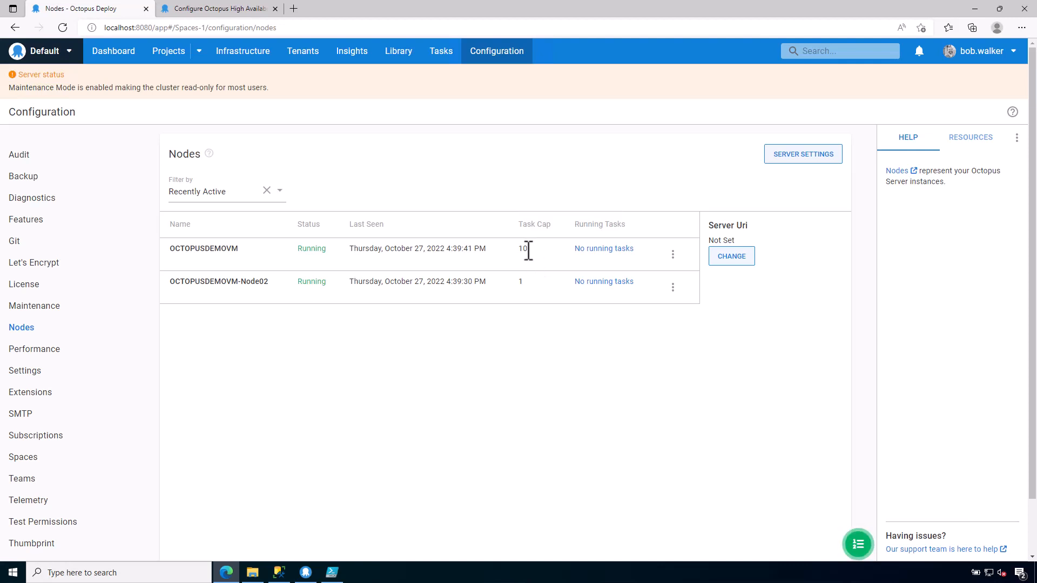
left_click(673, 254)
left_click(707, 307)
- Re-run the initial health check task for dev-target-01 and return to the task list
left_click(437, 54)
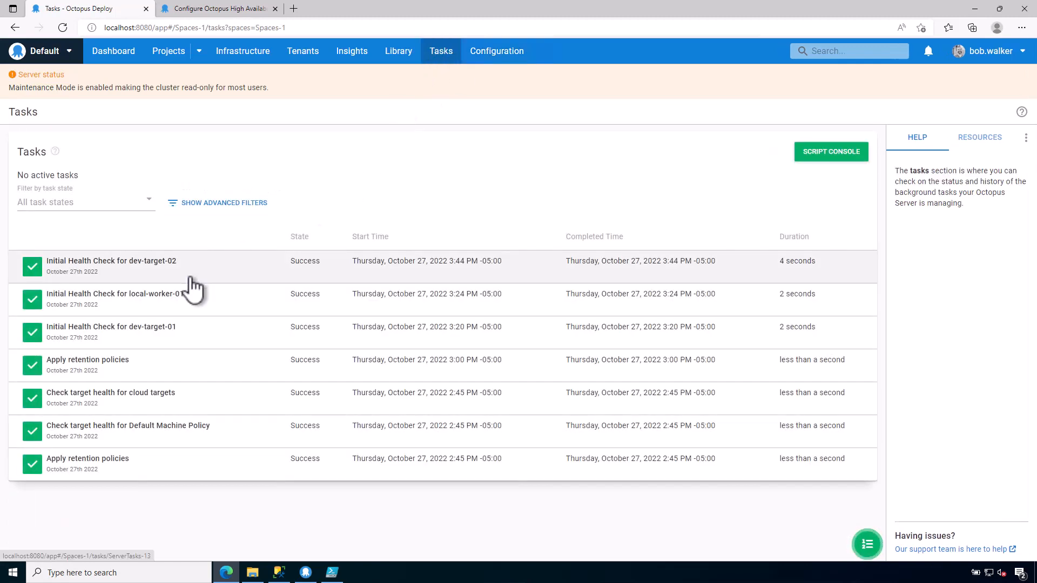
left_click(196, 278)
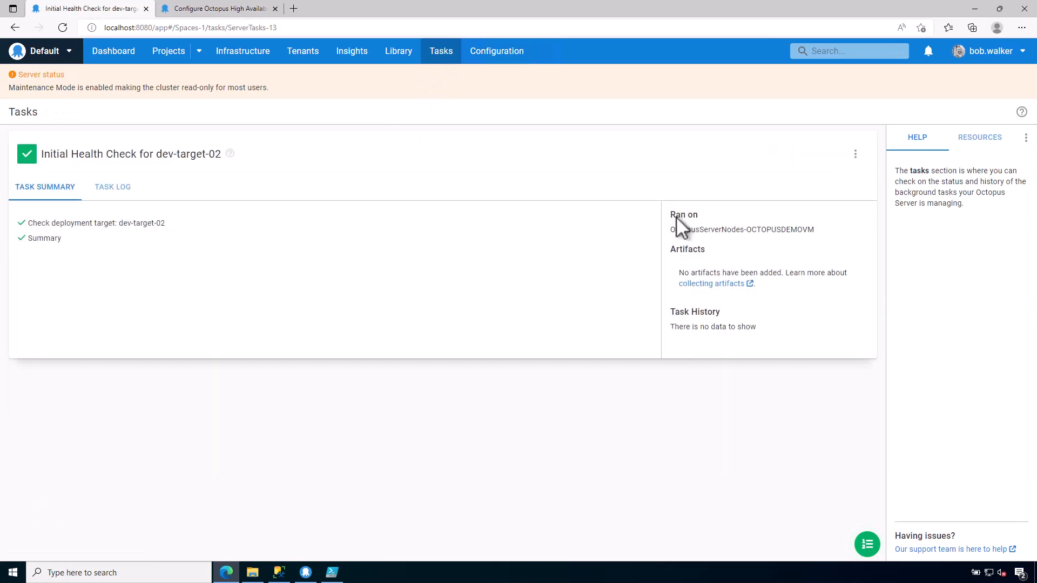
left_click(855, 154)
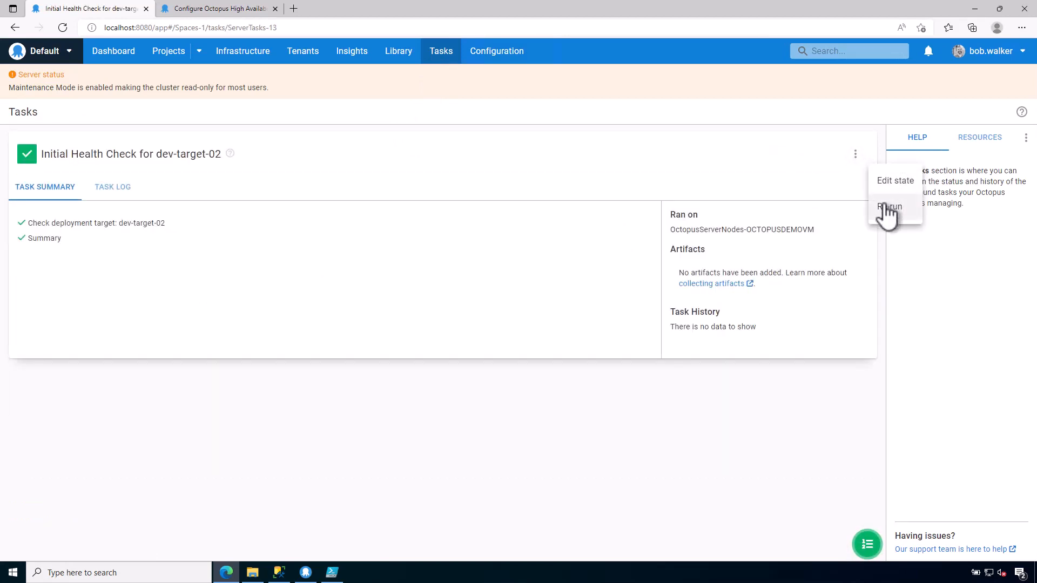
key("alt+Left")
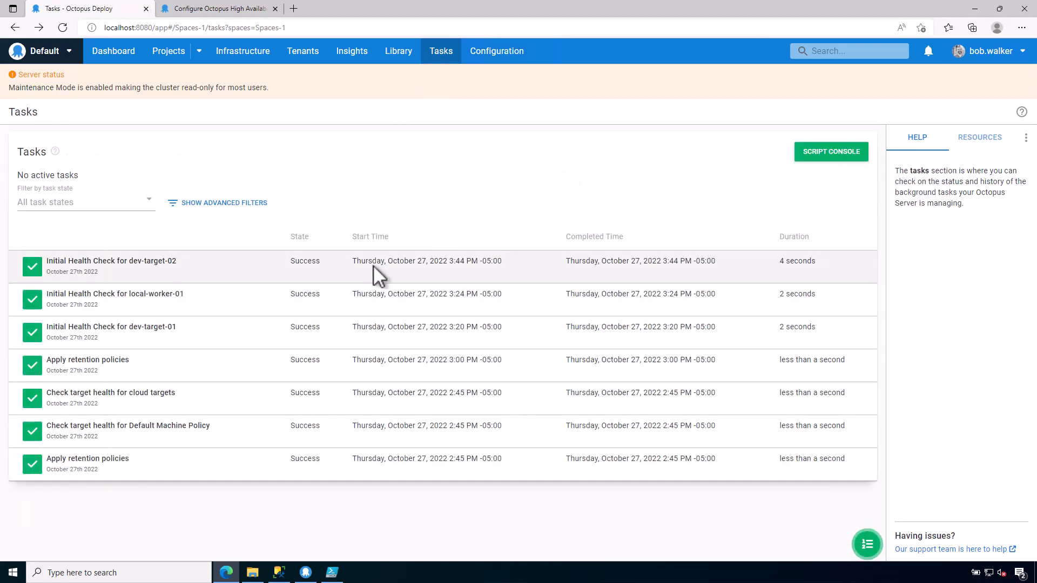
left_click(232, 340)
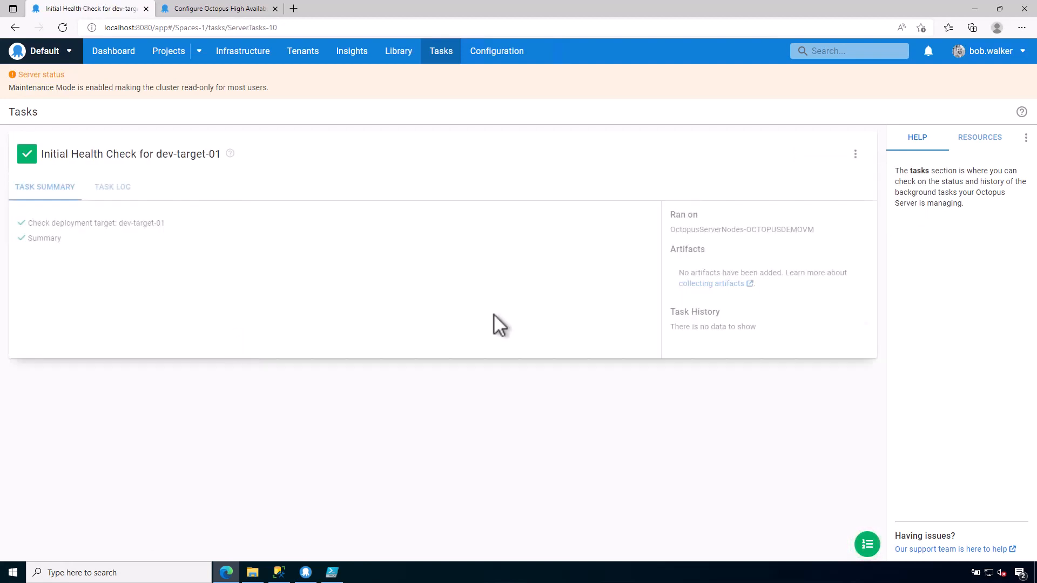
left_click(856, 155)
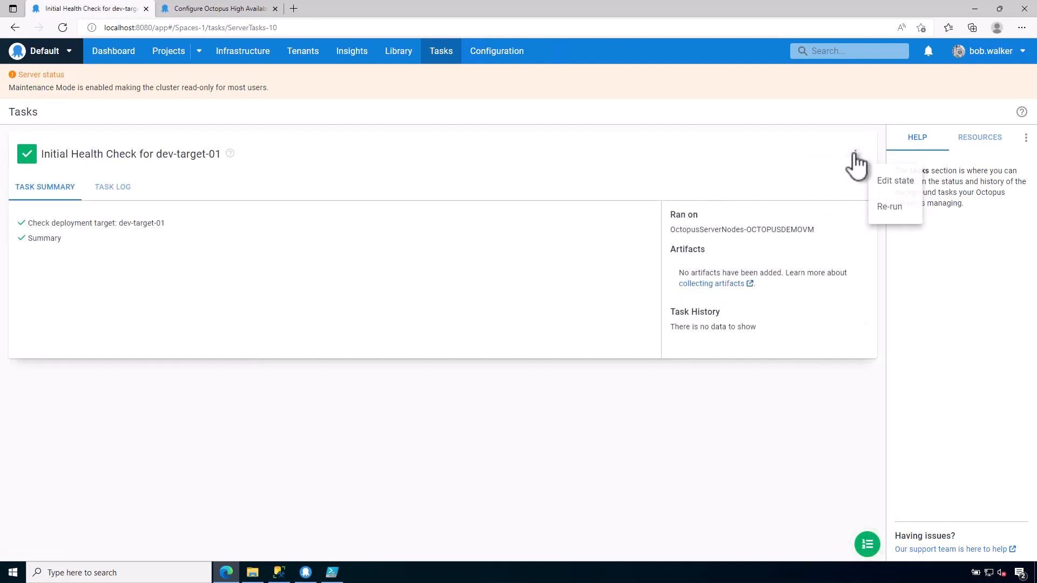
left_click(888, 208)
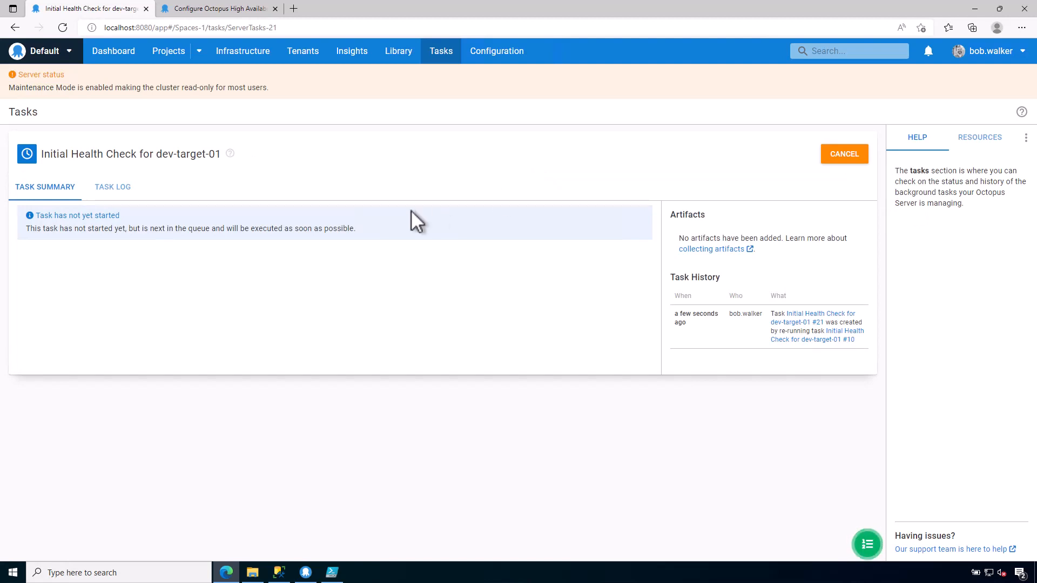
left_click(433, 62)
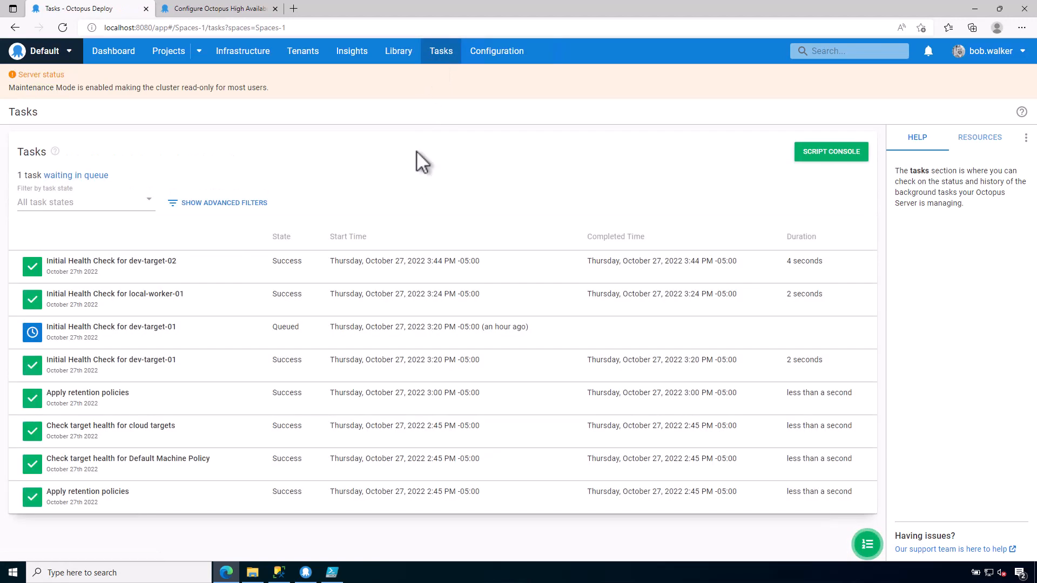
- Review the status of both cluster nodes and the drain options for OCTOPUSDEMOVM
left_click(480, 57)
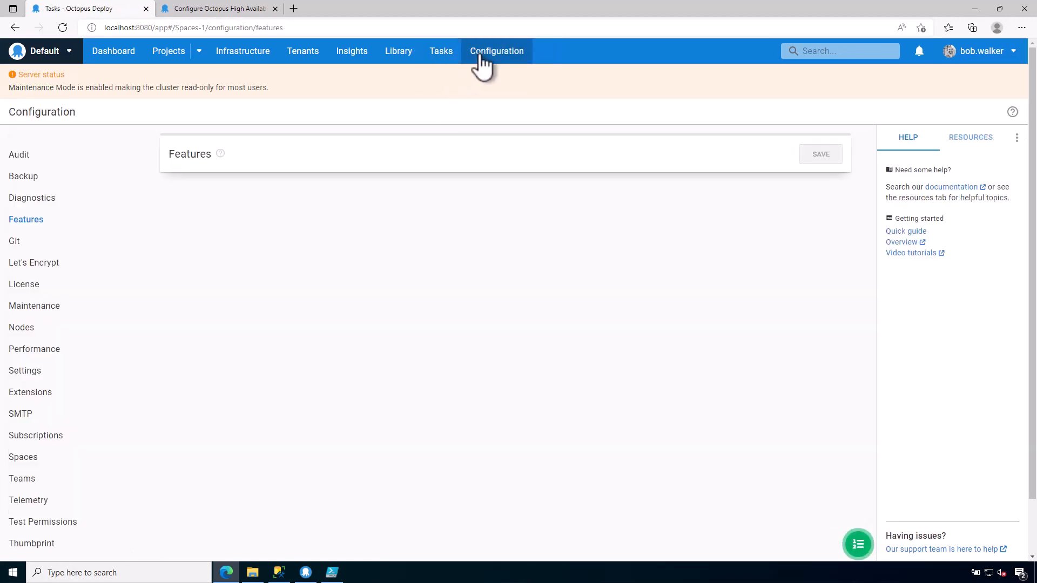
left_click(28, 330)
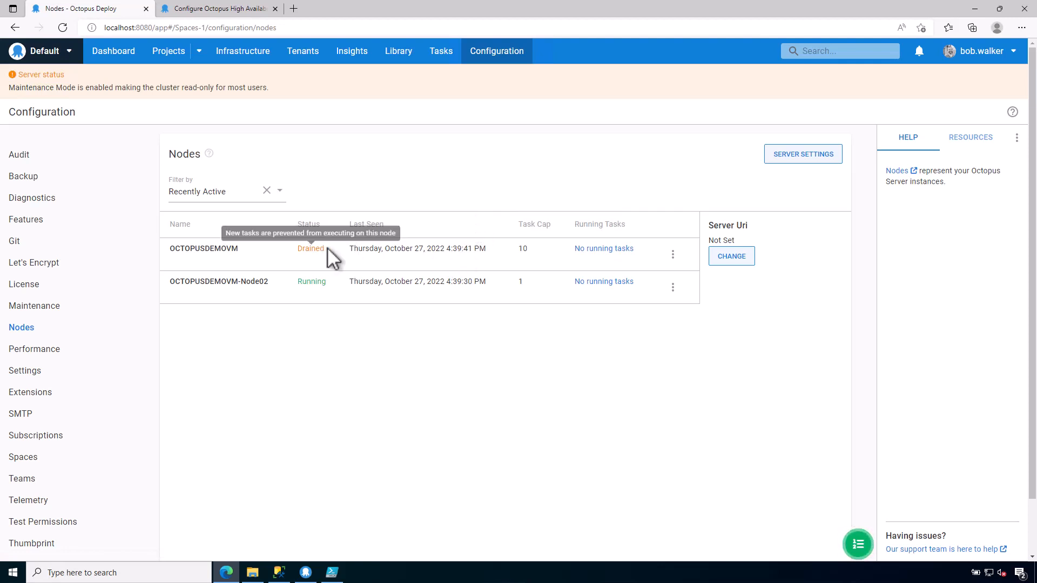
left_click(673, 254)
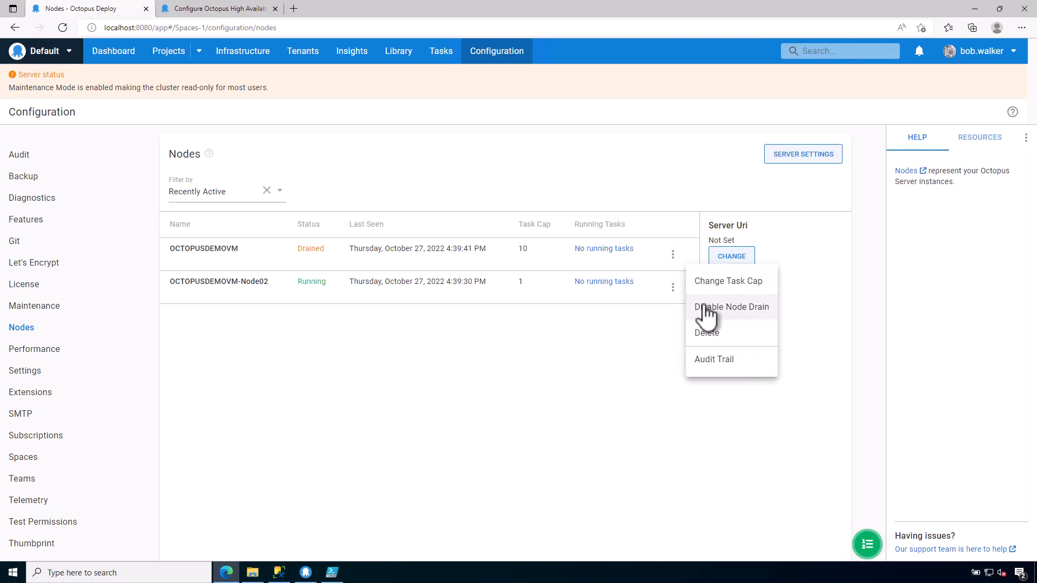
left_click(625, 189)
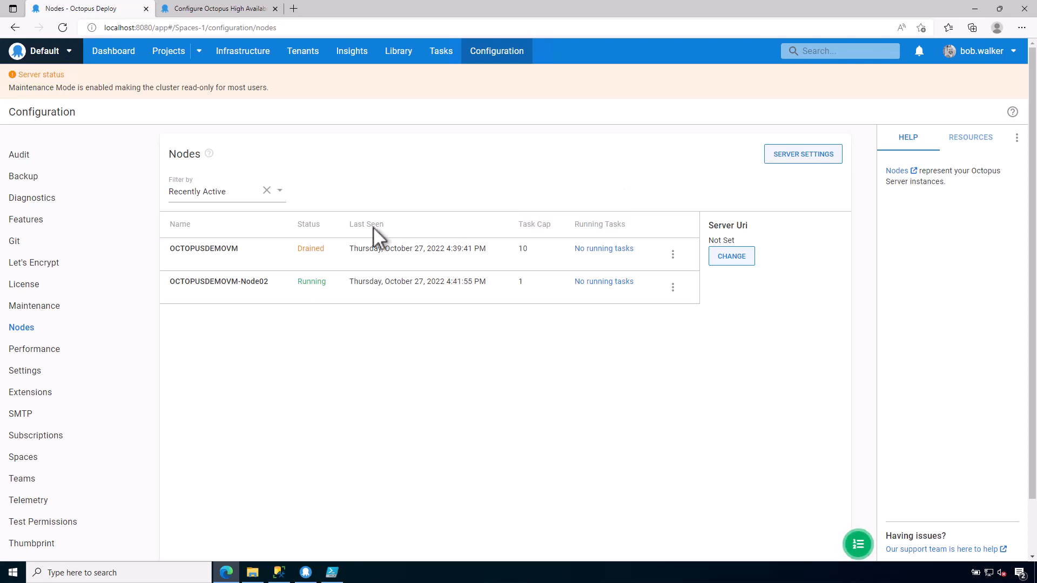
mouse_move(320, 248)
- Inspect the re-run health check for dev-target-01 to see which server node executed it
left_click(444, 69)
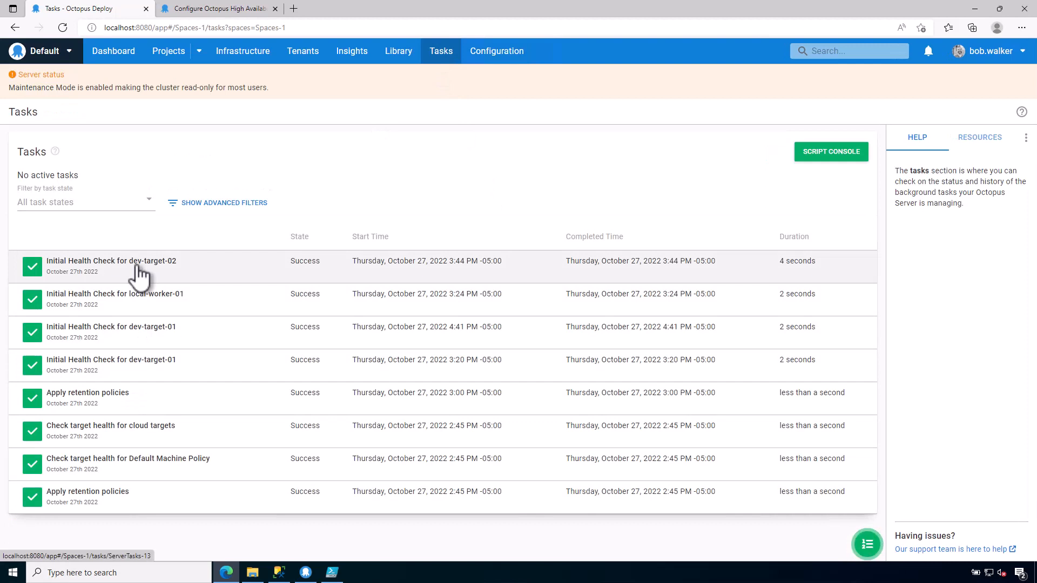
left_click(137, 340)
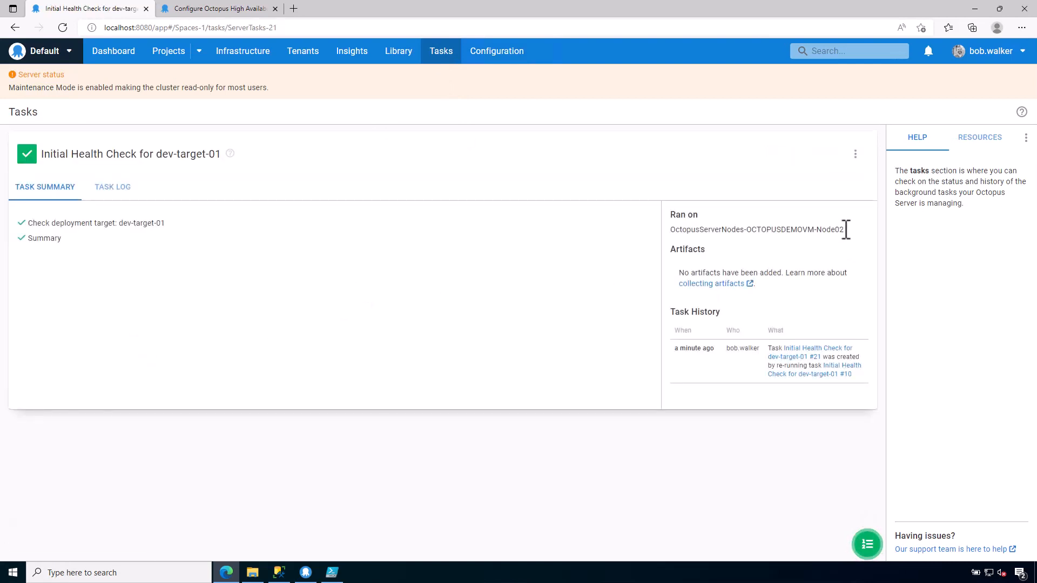
left_click_drag(844, 229, 668, 229)
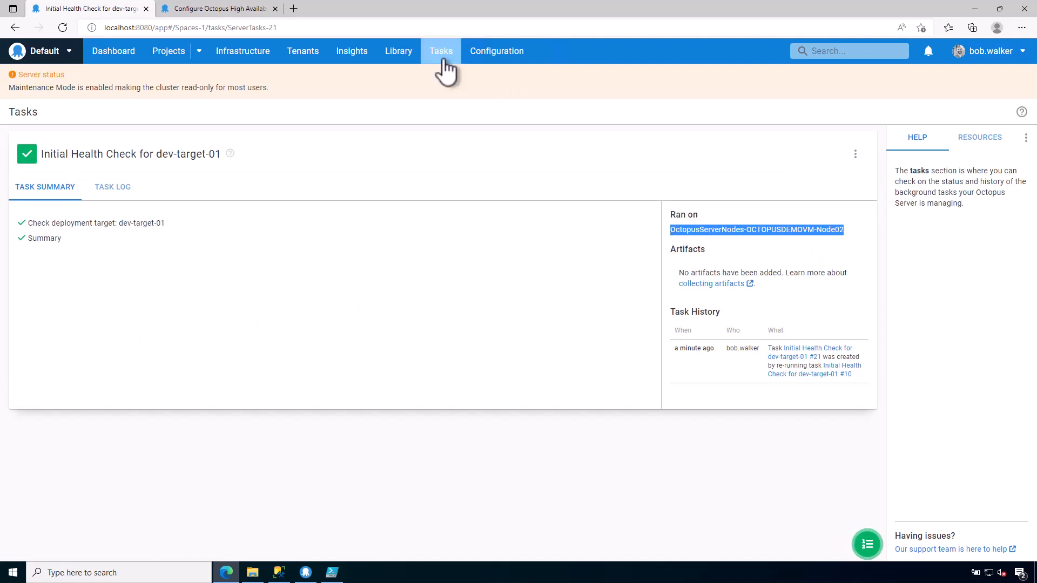
- Disable the node drain on OCTOPUSDEMOVM and set the task cap of OCTOPUSDEMOVM-Node02 to 10
left_click(488, 60)
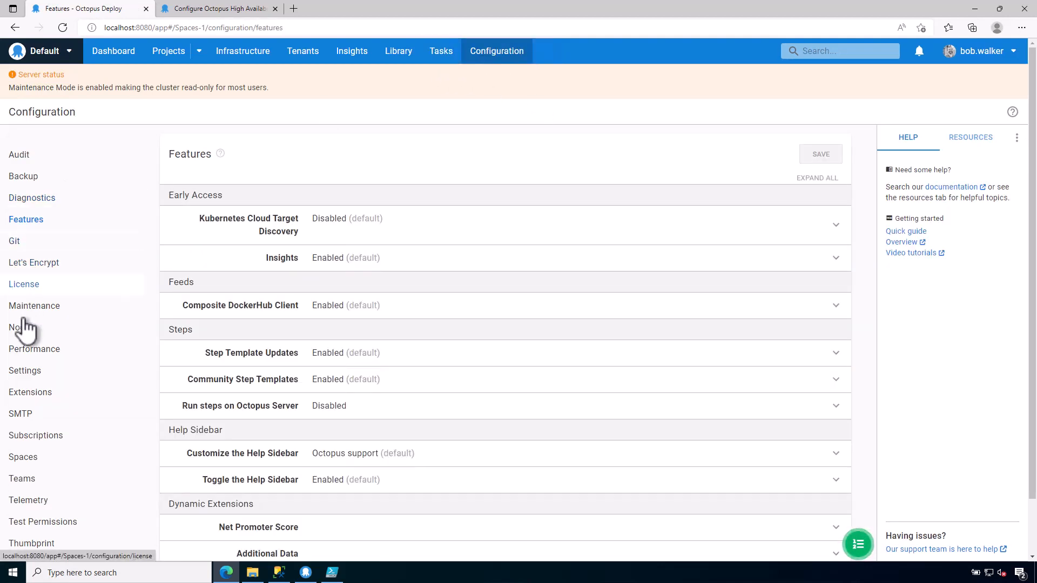
left_click(22, 328)
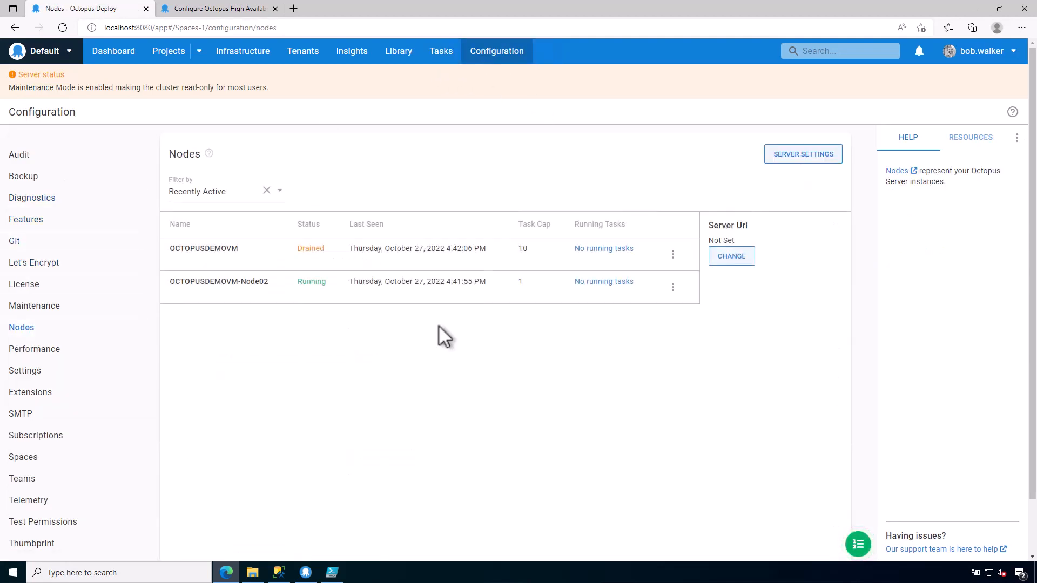
left_click(672, 254)
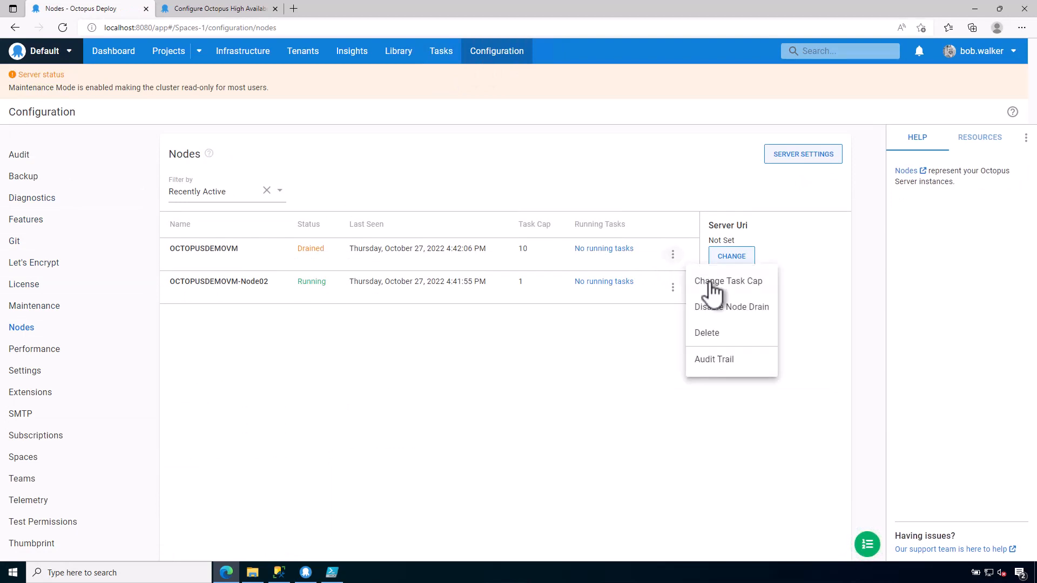
left_click(708, 305)
left_click(674, 288)
left_click(714, 315)
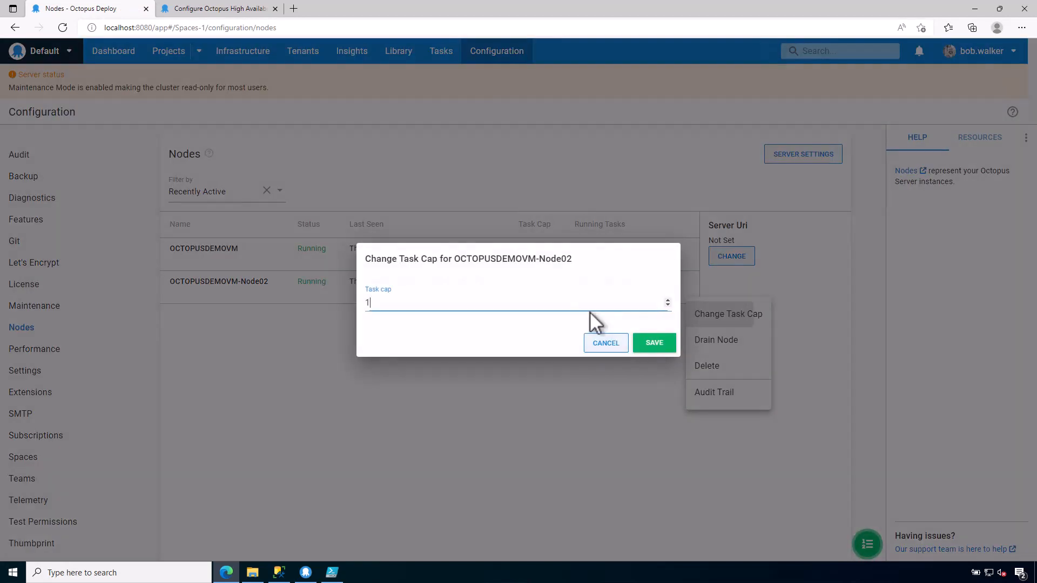
type("0")
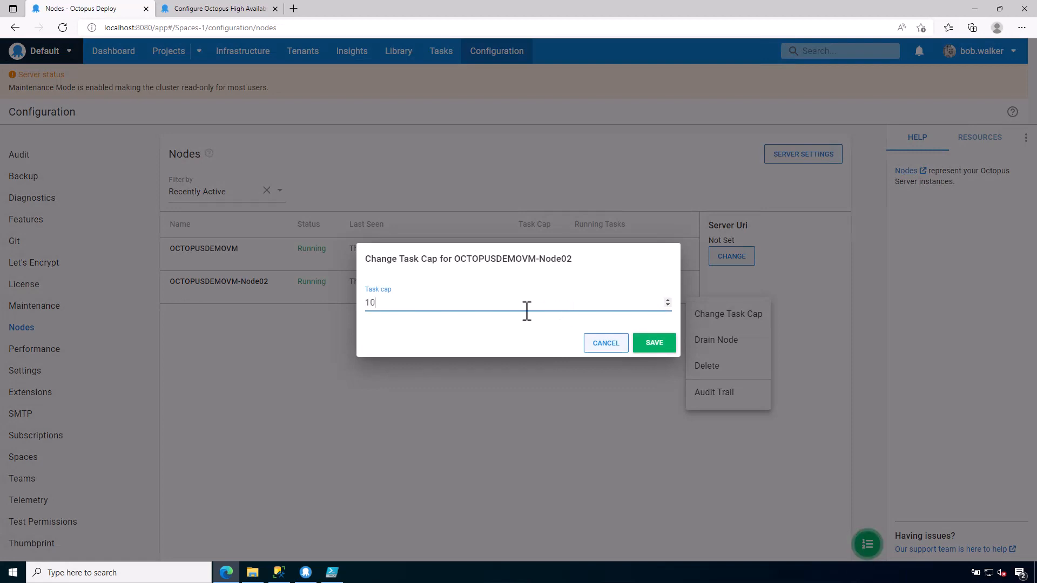
left_click(655, 345)
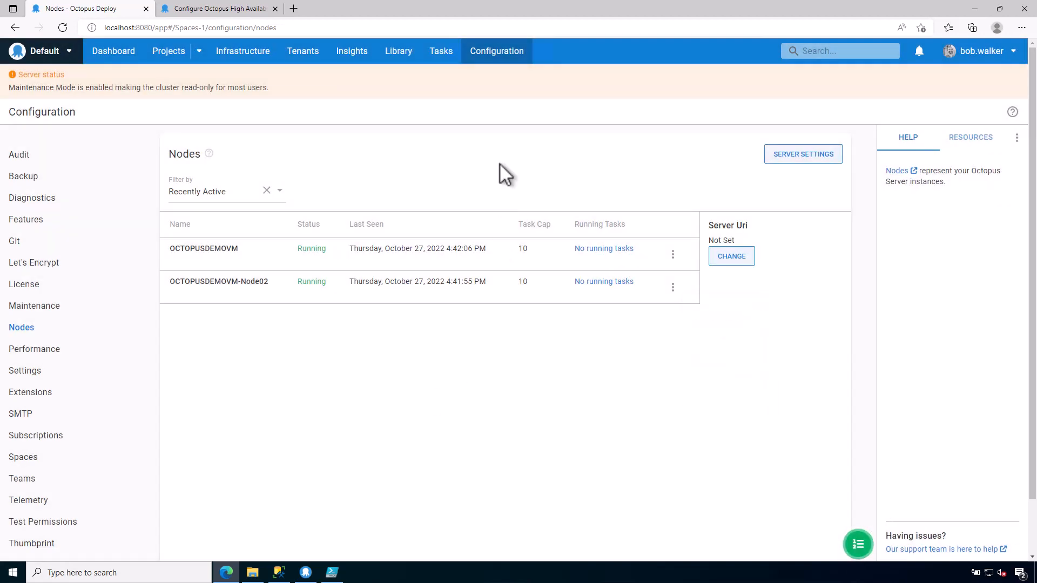
- Disable maintenance mode for the cluster
left_click(57, 306)
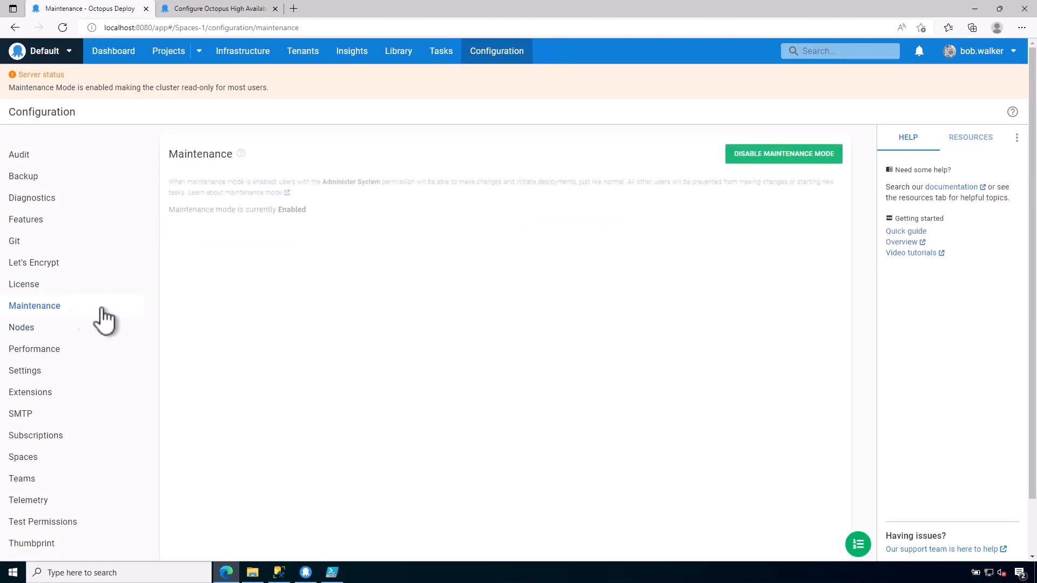
left_click(785, 159)
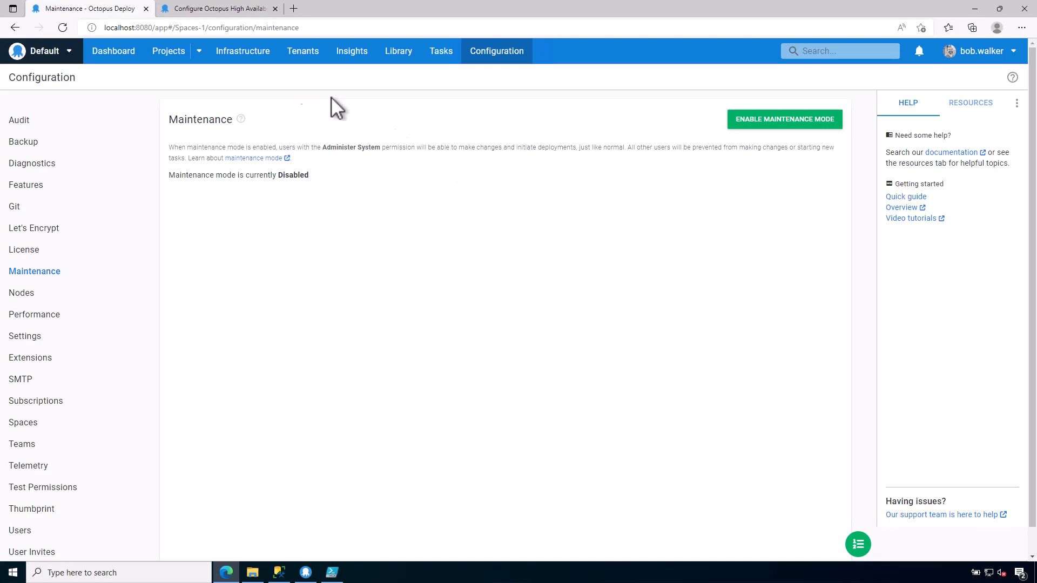
- Examine the Octopus Server thumbprint that the listening tentacle dev-target-01 must trust in its communication settings
left_click(256, 63)
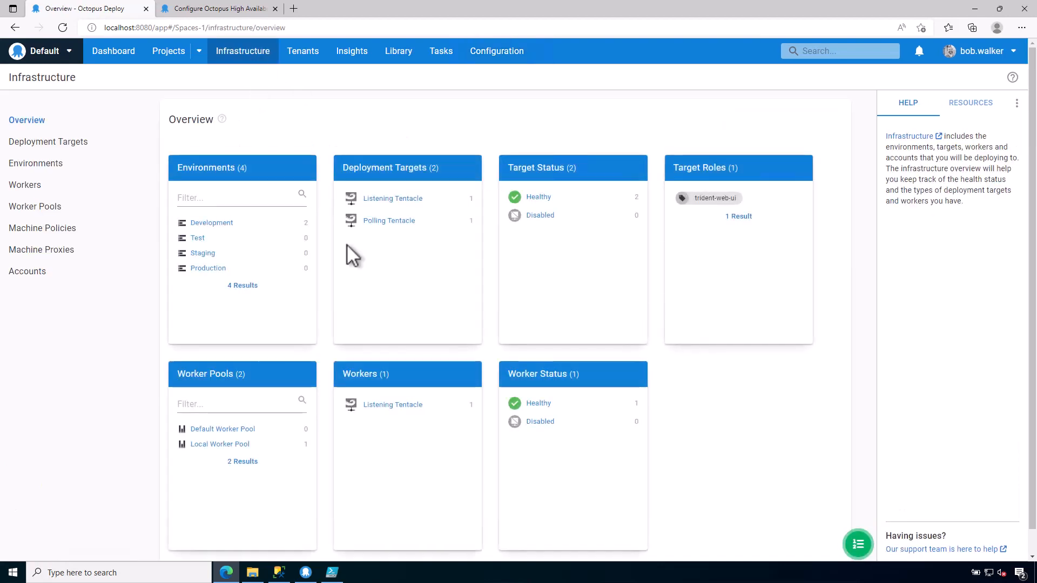
left_click(398, 200)
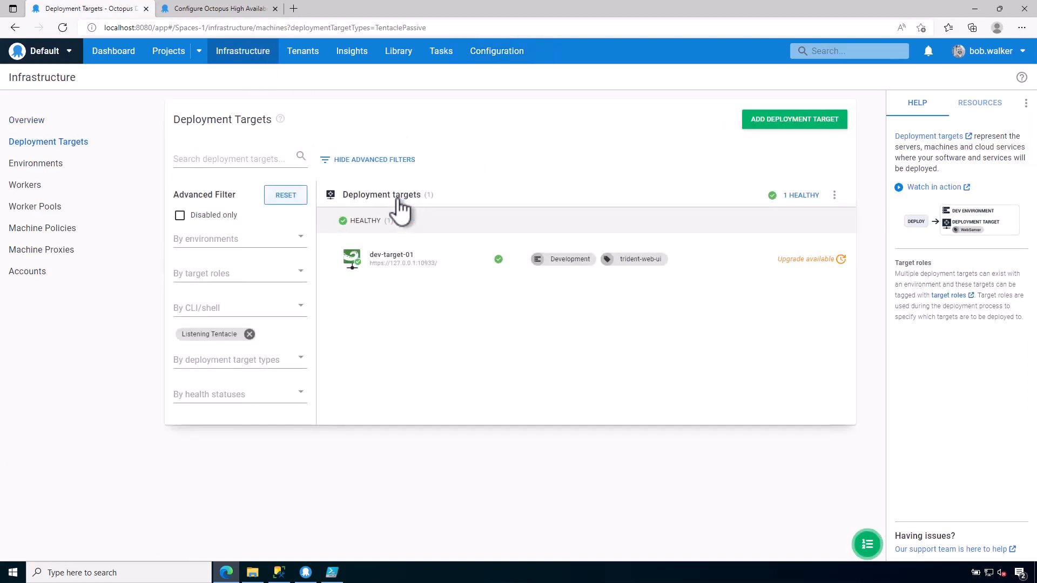
left_click(382, 261)
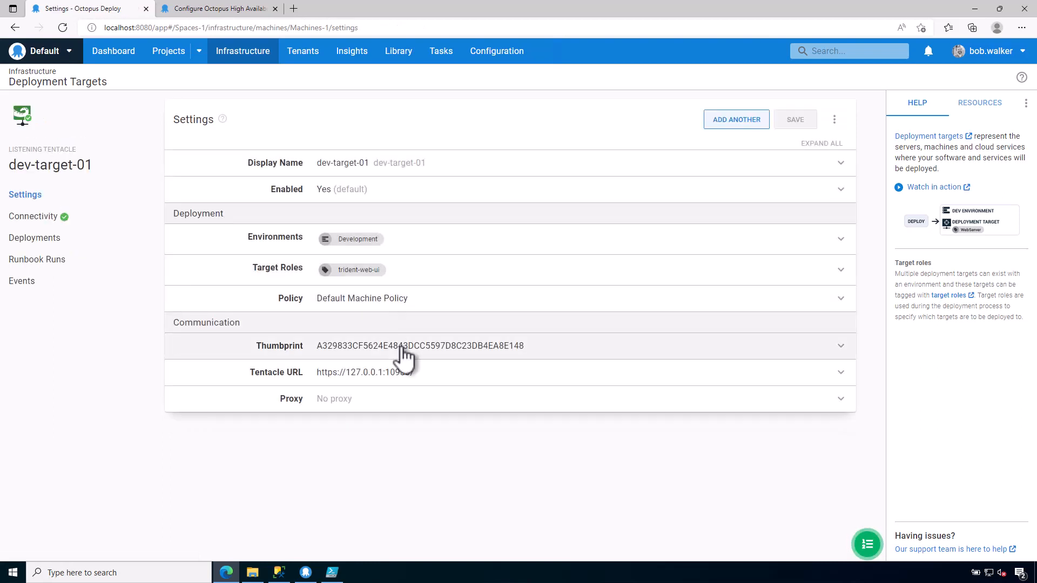
left_click(406, 351)
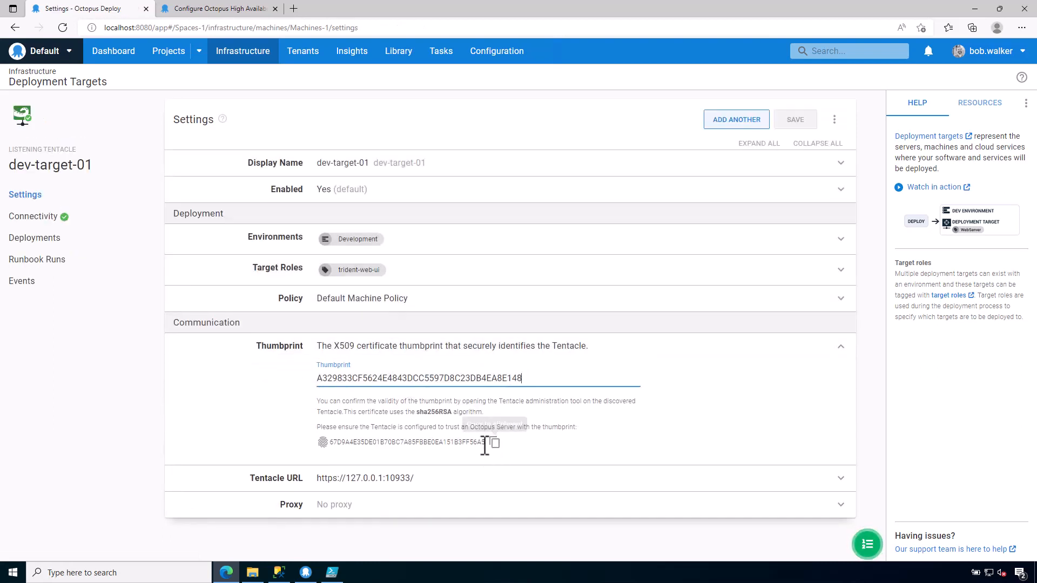
left_click_drag(486, 443, 331, 443)
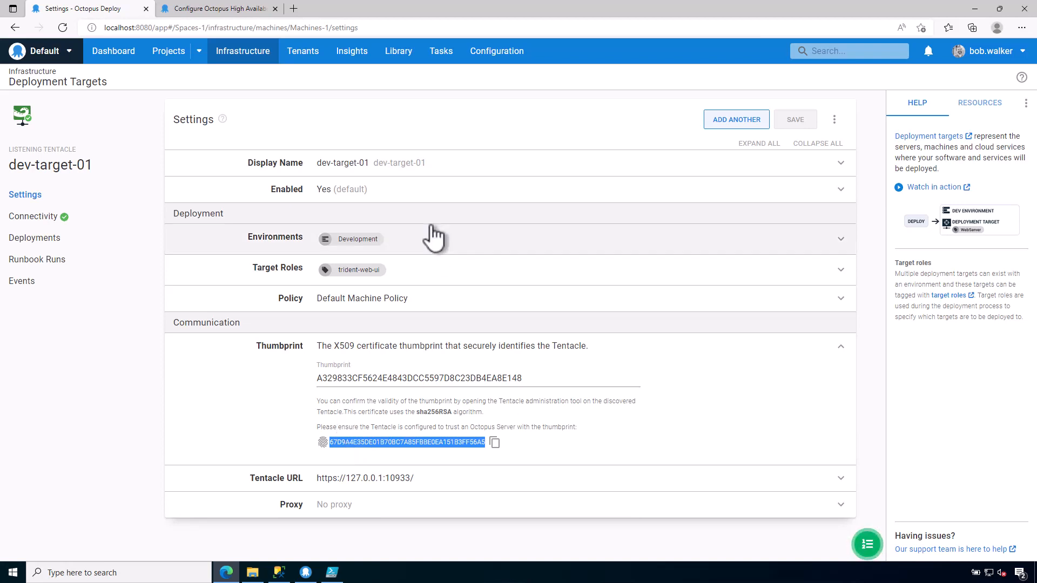
- Bring up the list of server tasks
left_click(441, 54)
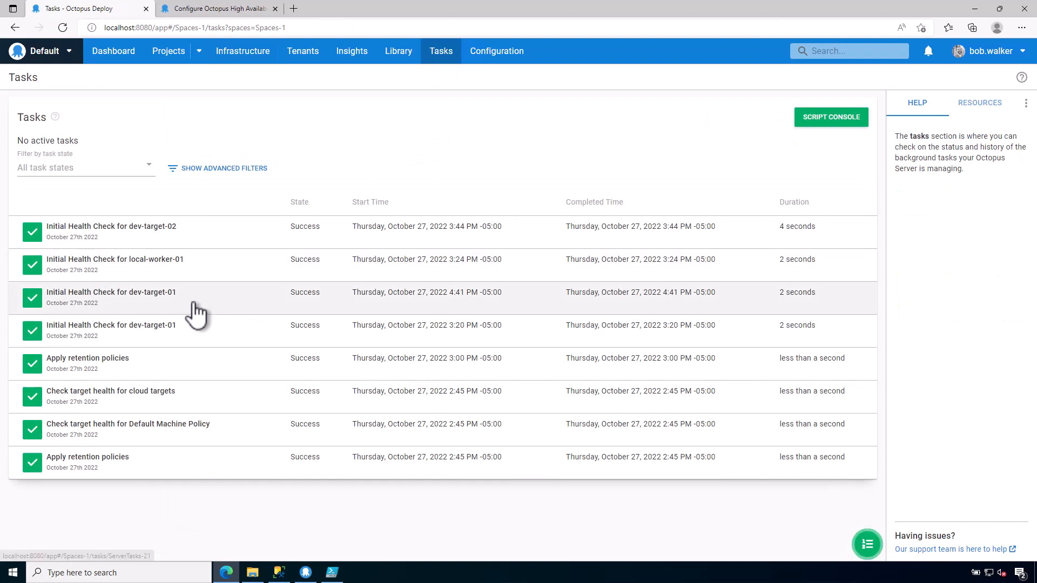